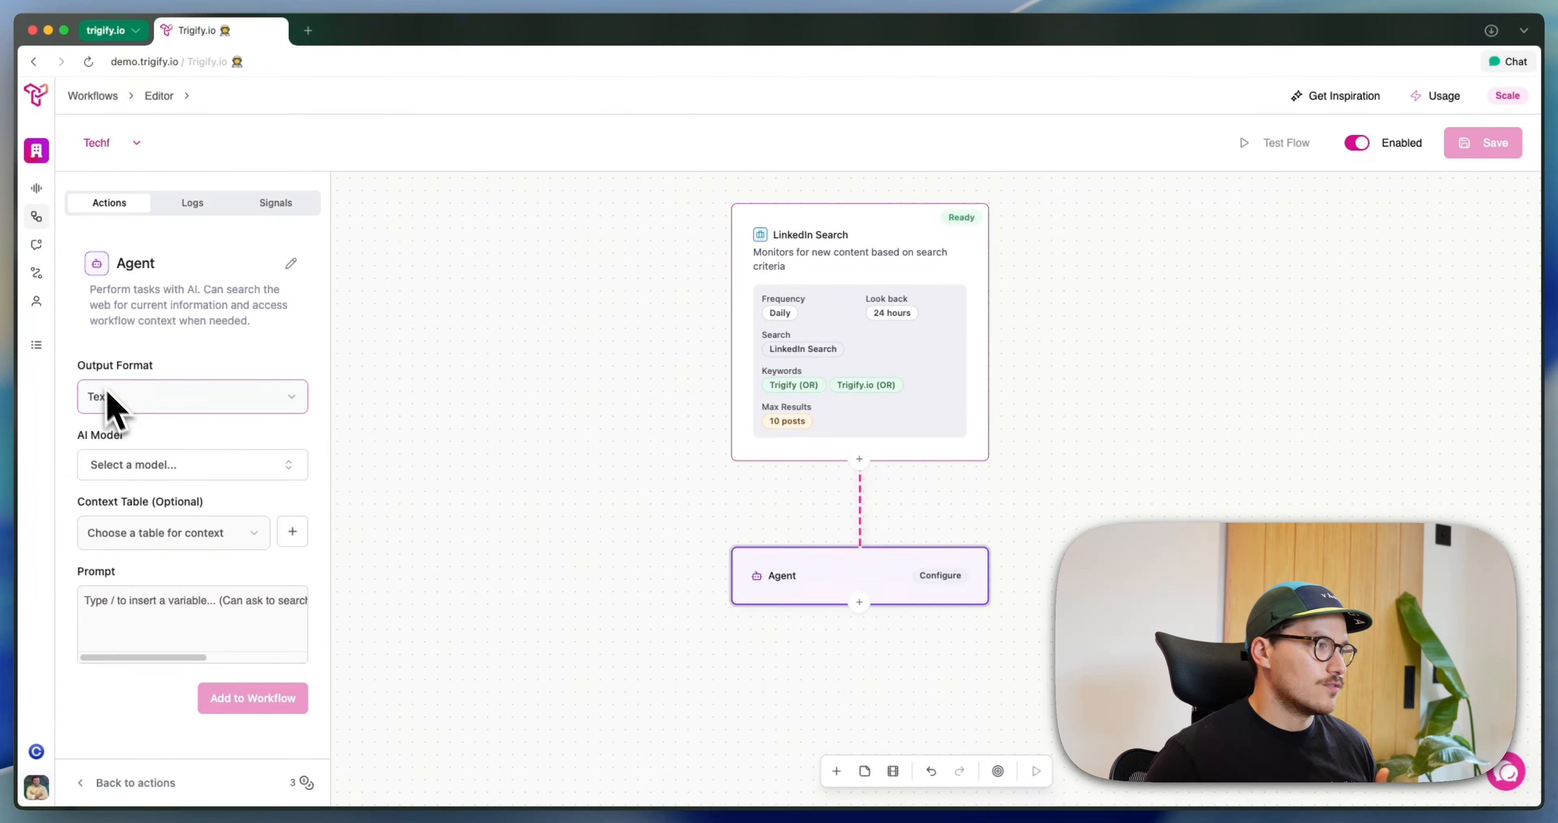
Look through the Agent's output format choices and the list of available AI models
drag(86, 366, 153, 368)
click(155, 394)
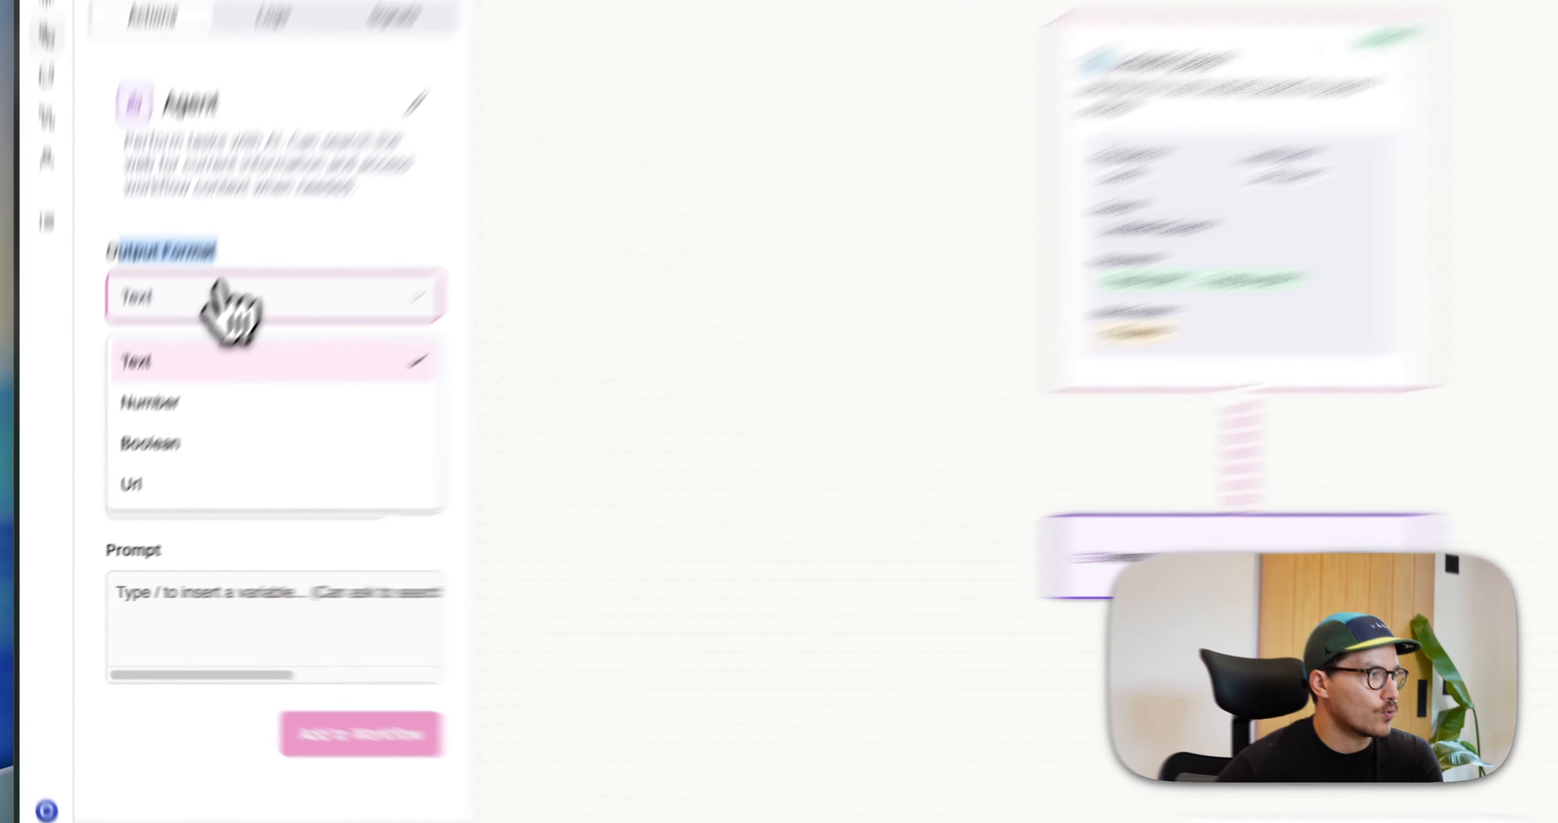
click(154, 392)
click(206, 312)
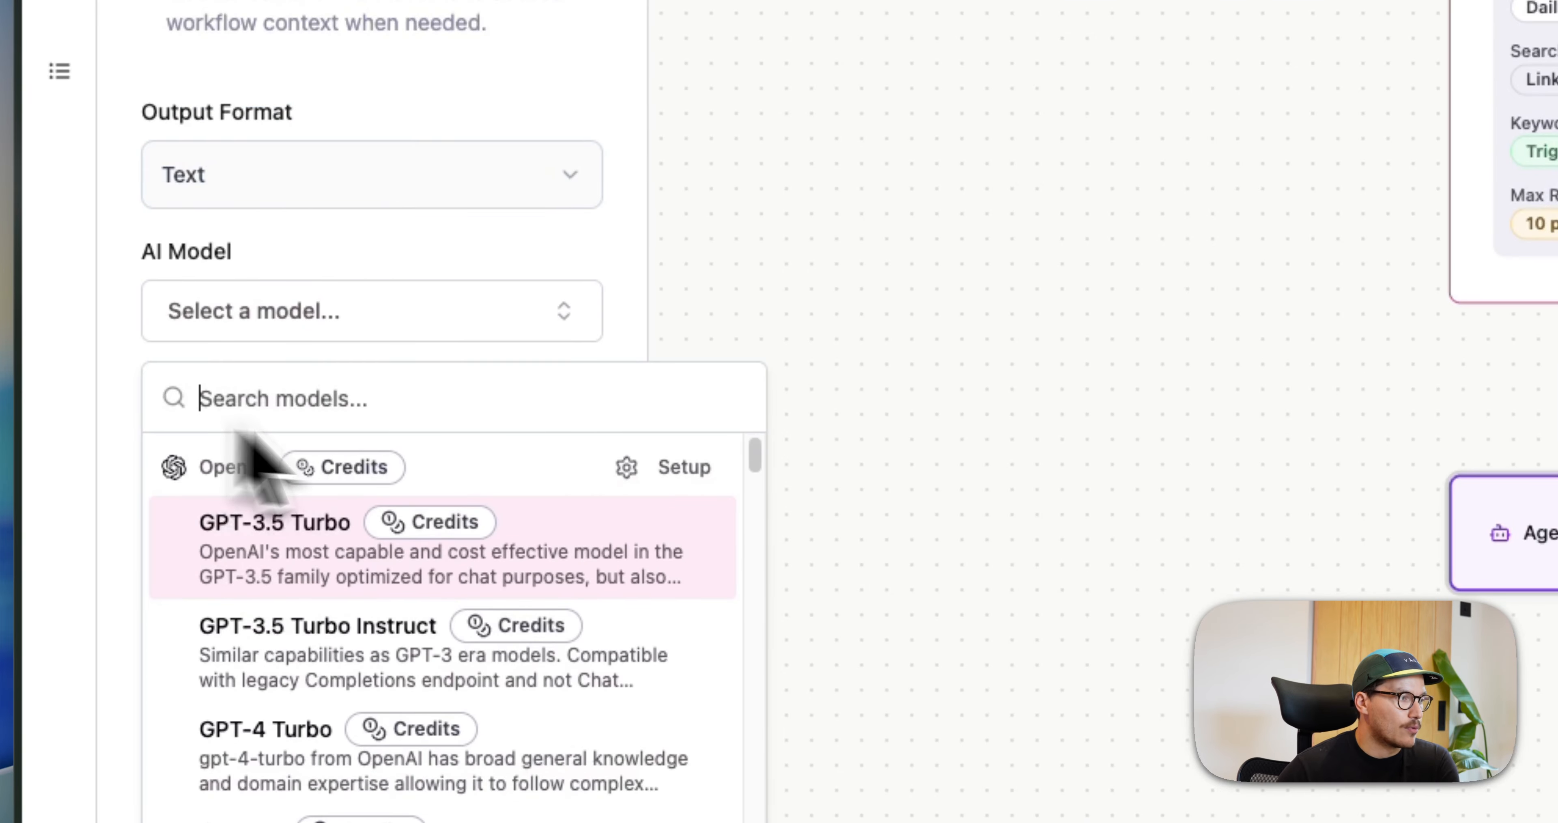
drag(757, 470, 767, 774)
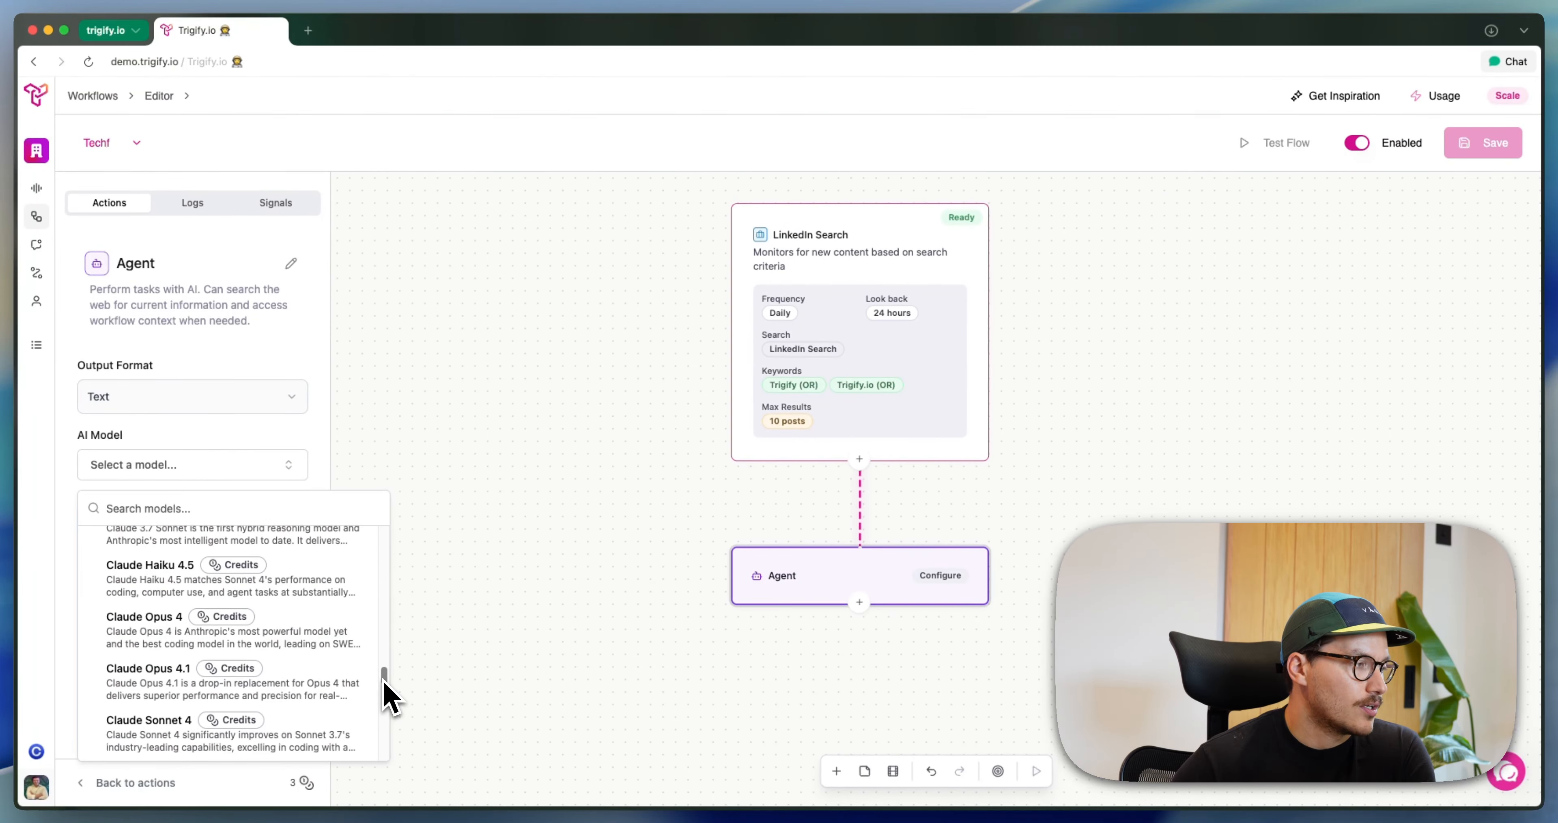
drag(385, 684, 371, 531)
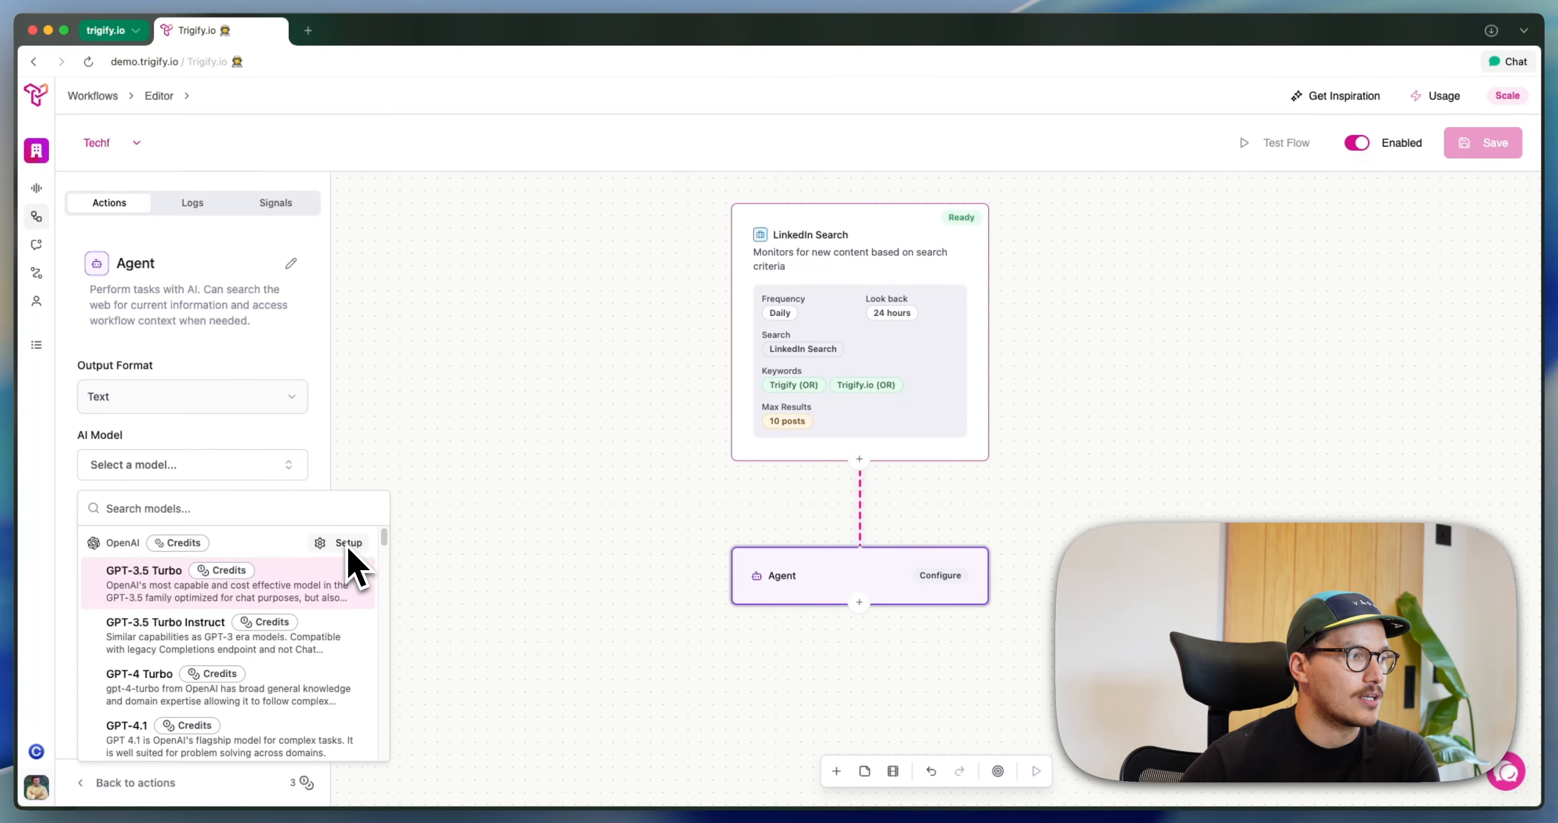
click(320, 455)
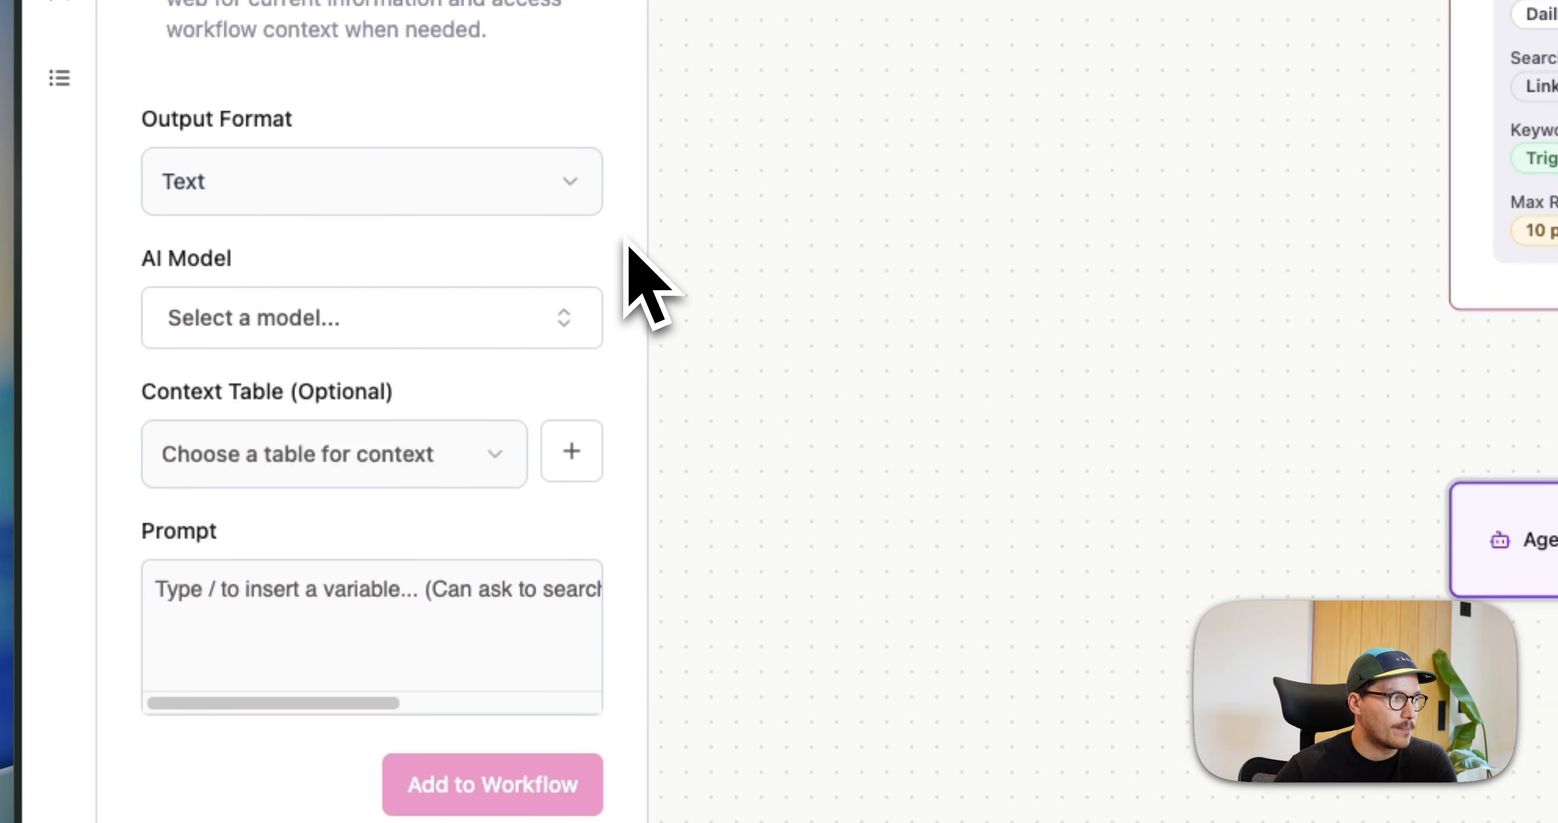
Examine the Agent's optional context table choices and its prompt field
drag(156, 393, 296, 403)
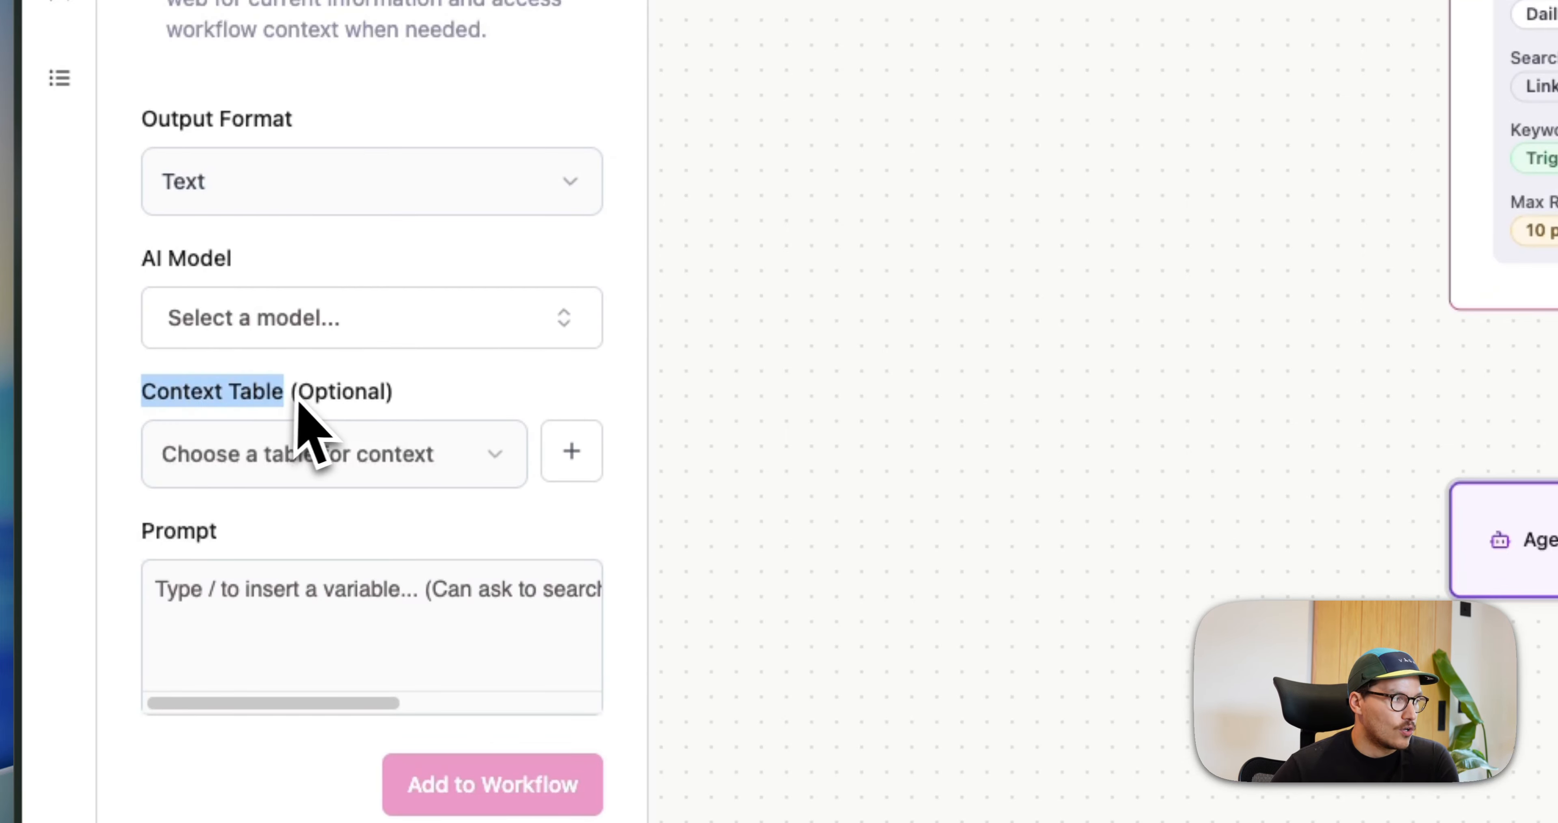
click(296, 404)
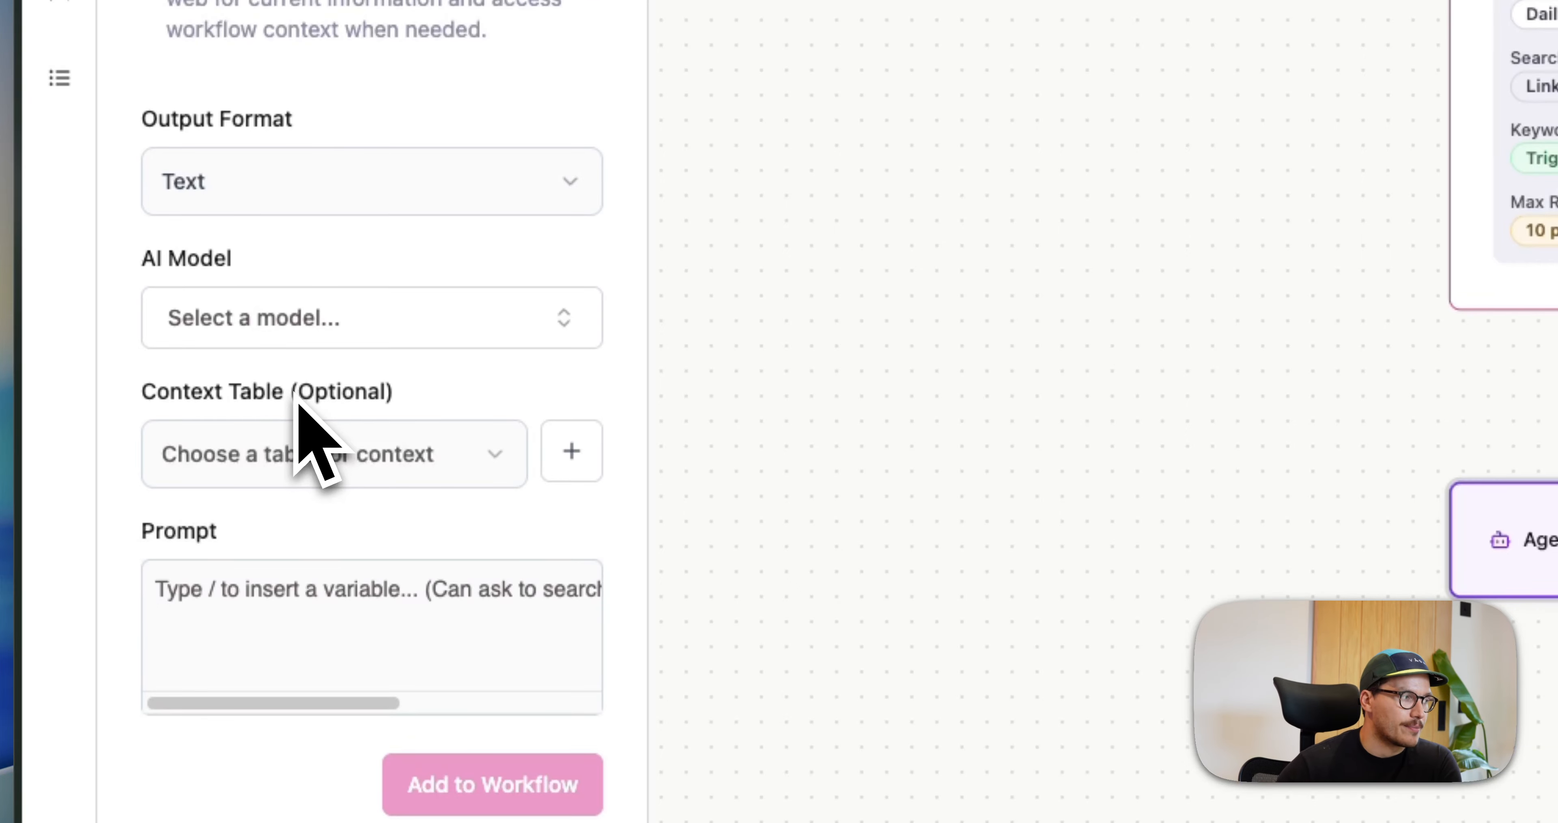
click(318, 457)
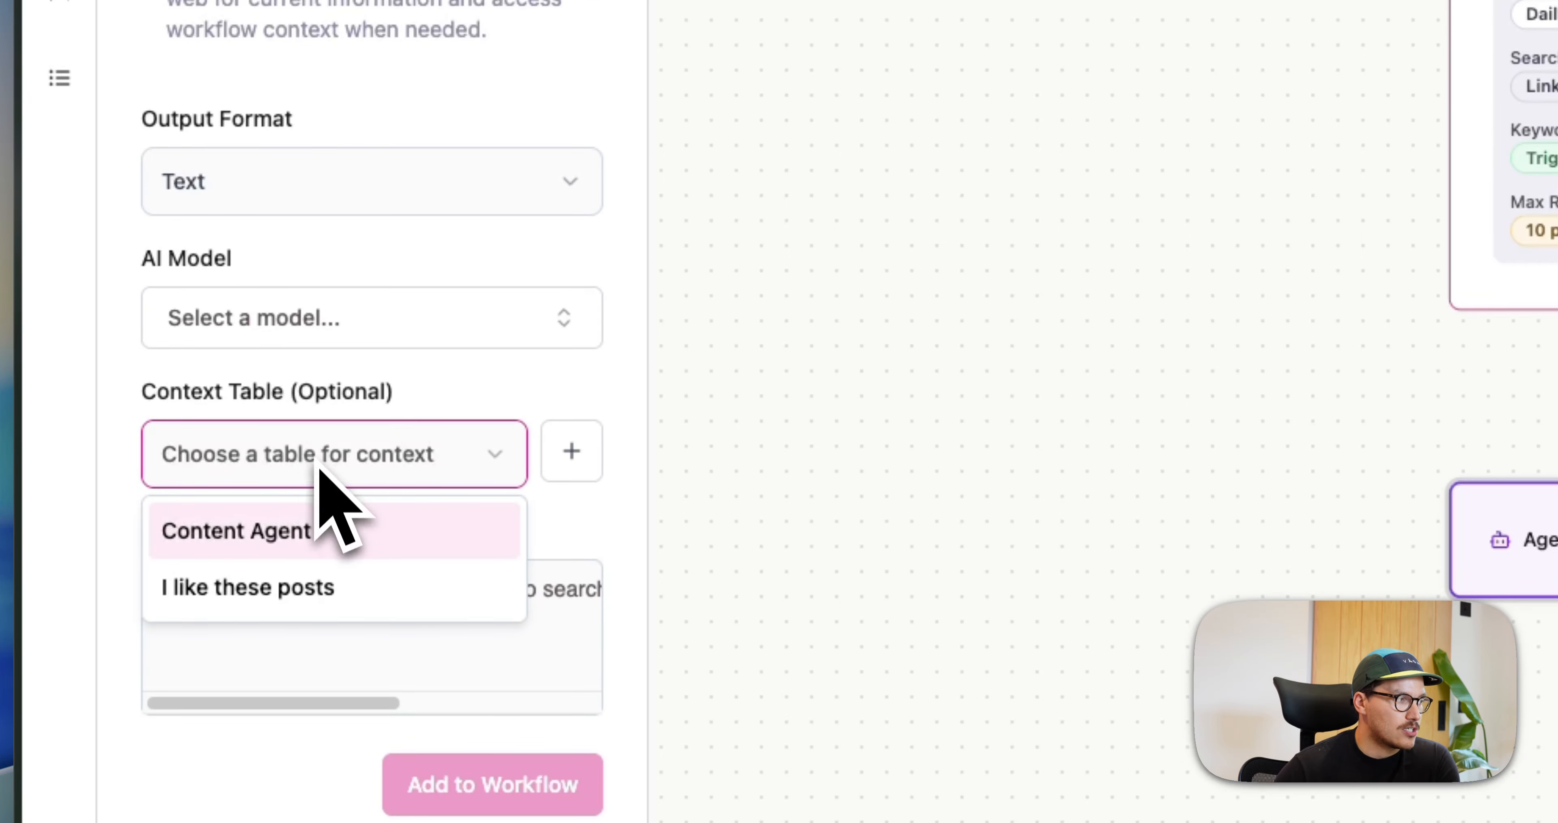
click(335, 477)
drag(145, 397, 343, 401)
click(344, 404)
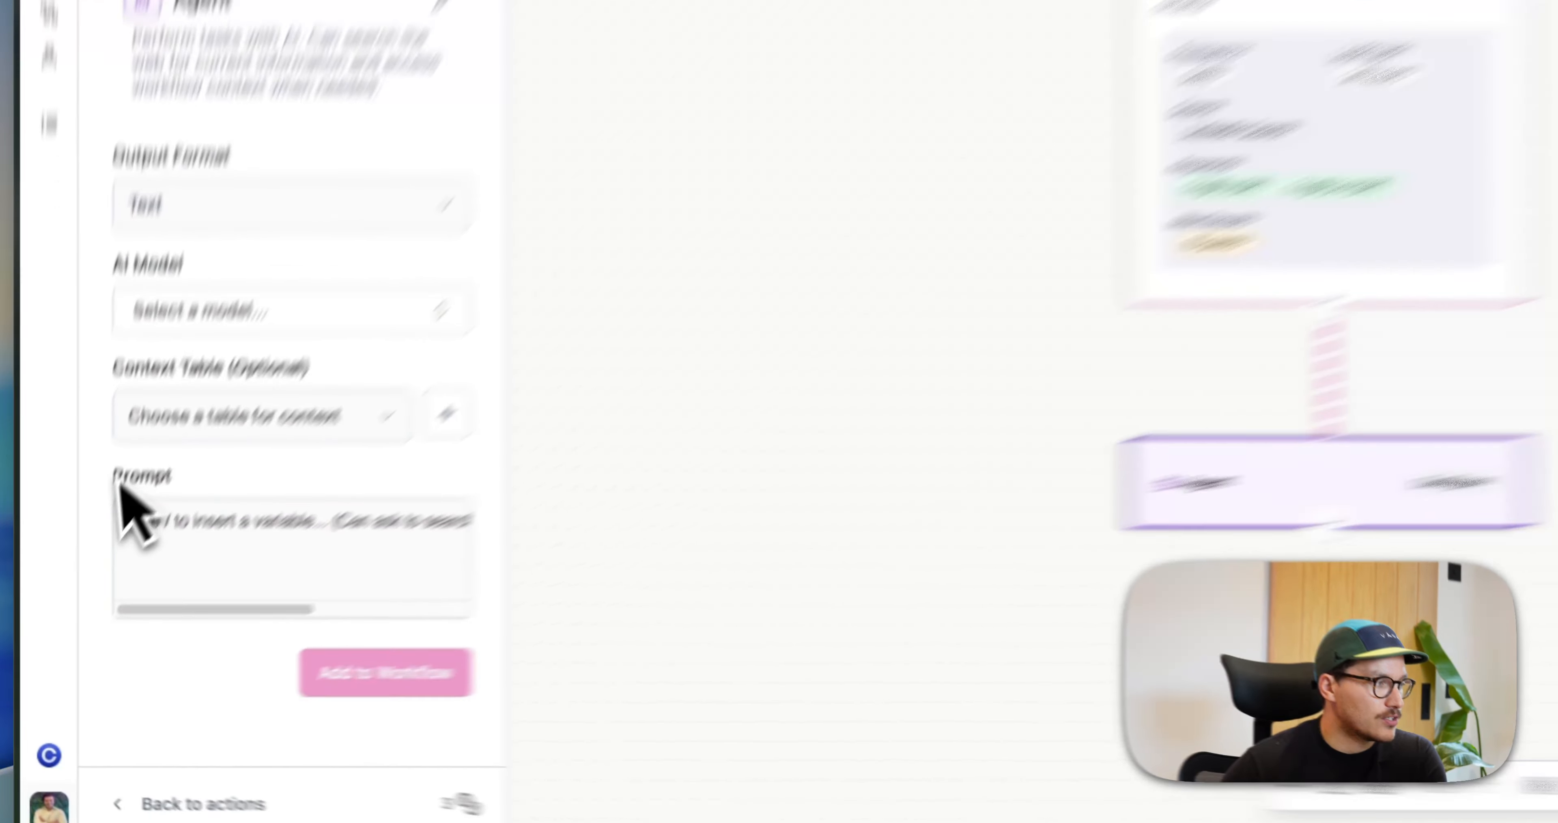
drag(79, 572, 138, 572)
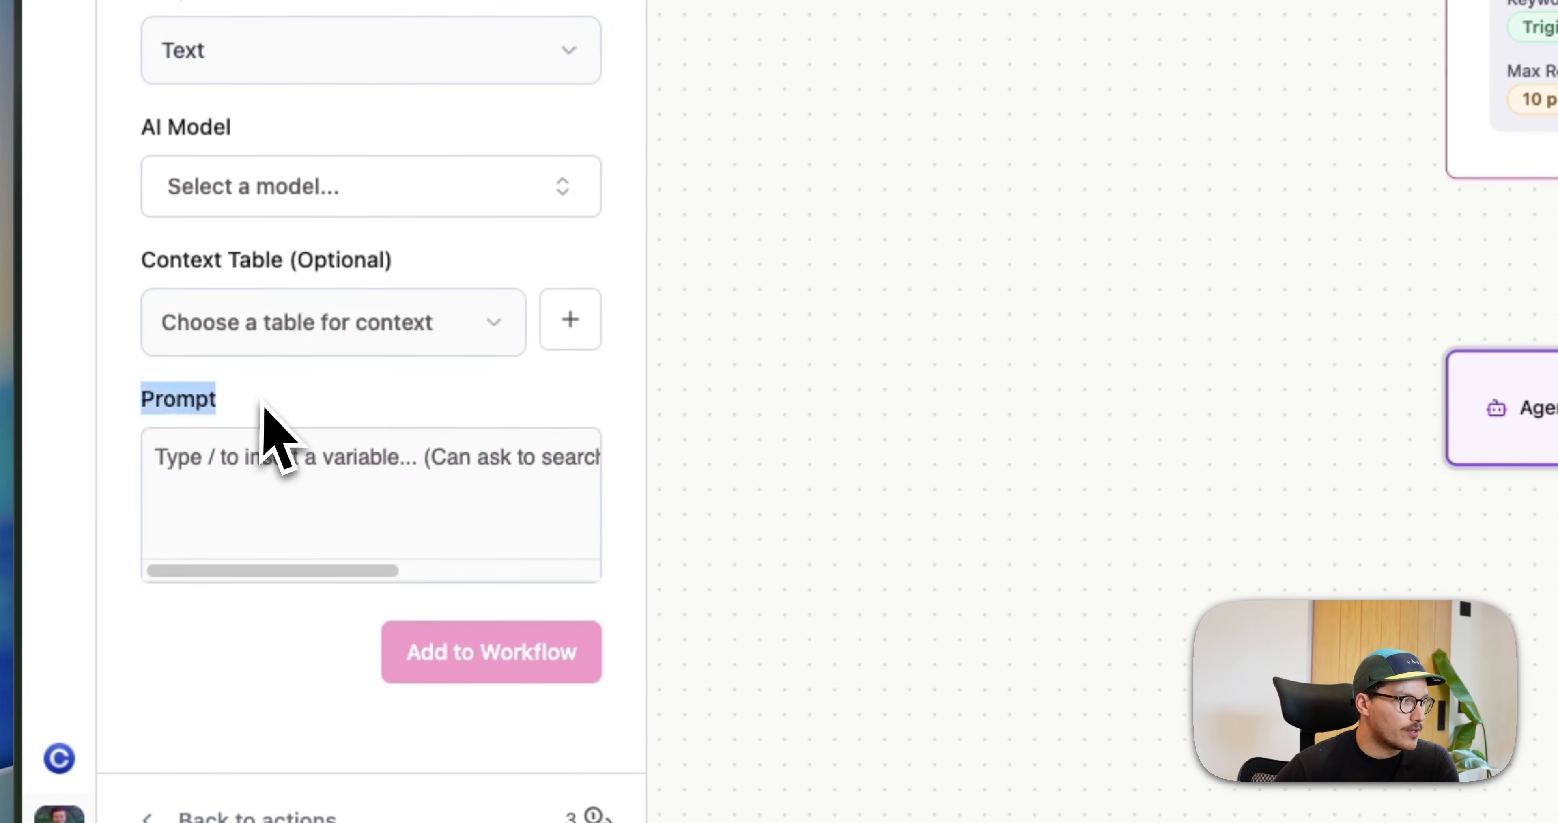
click(265, 404)
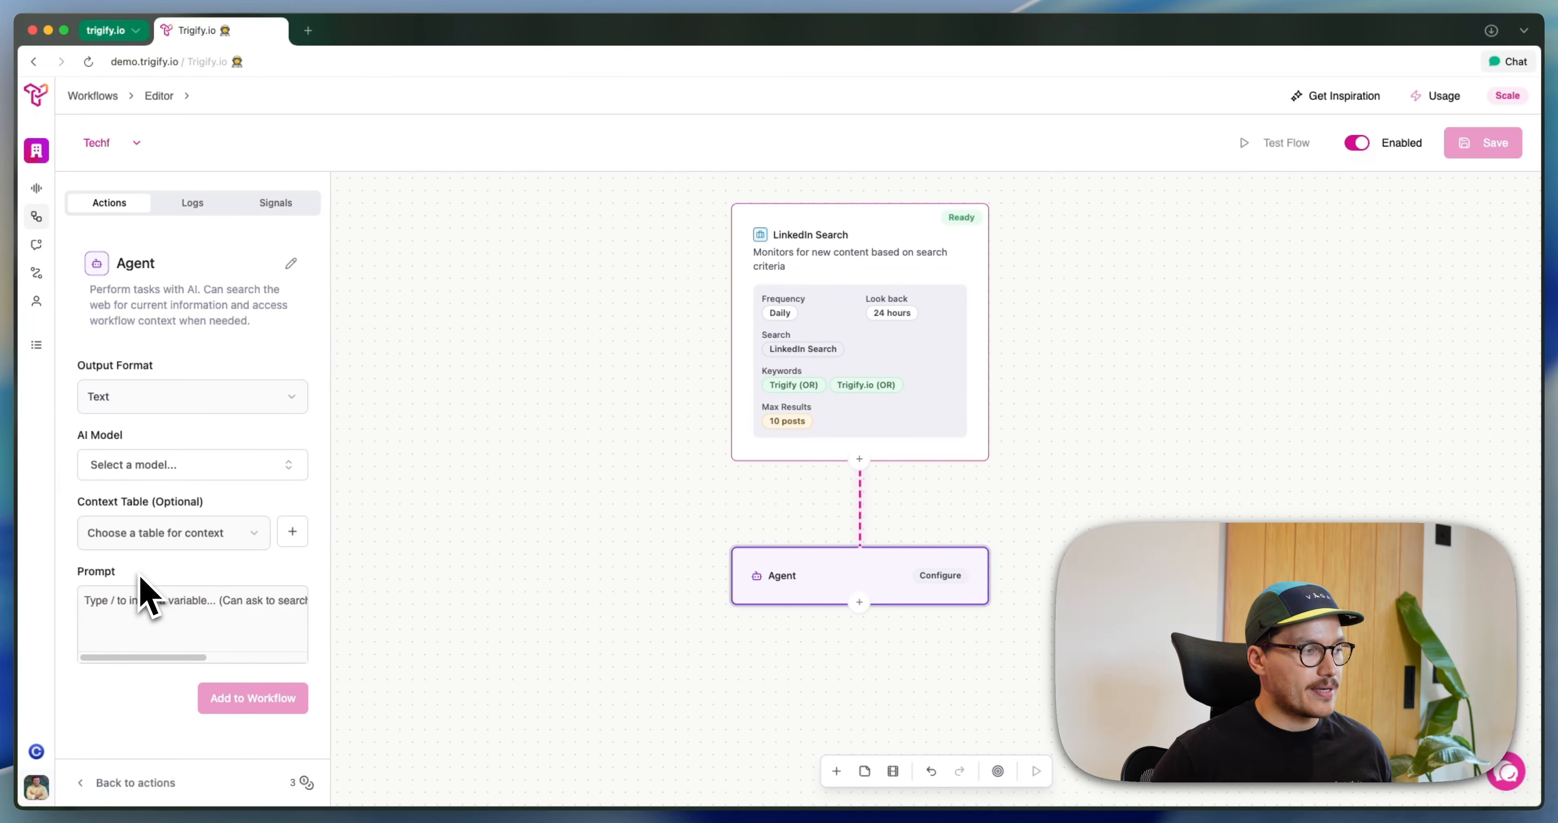
click(173, 599)
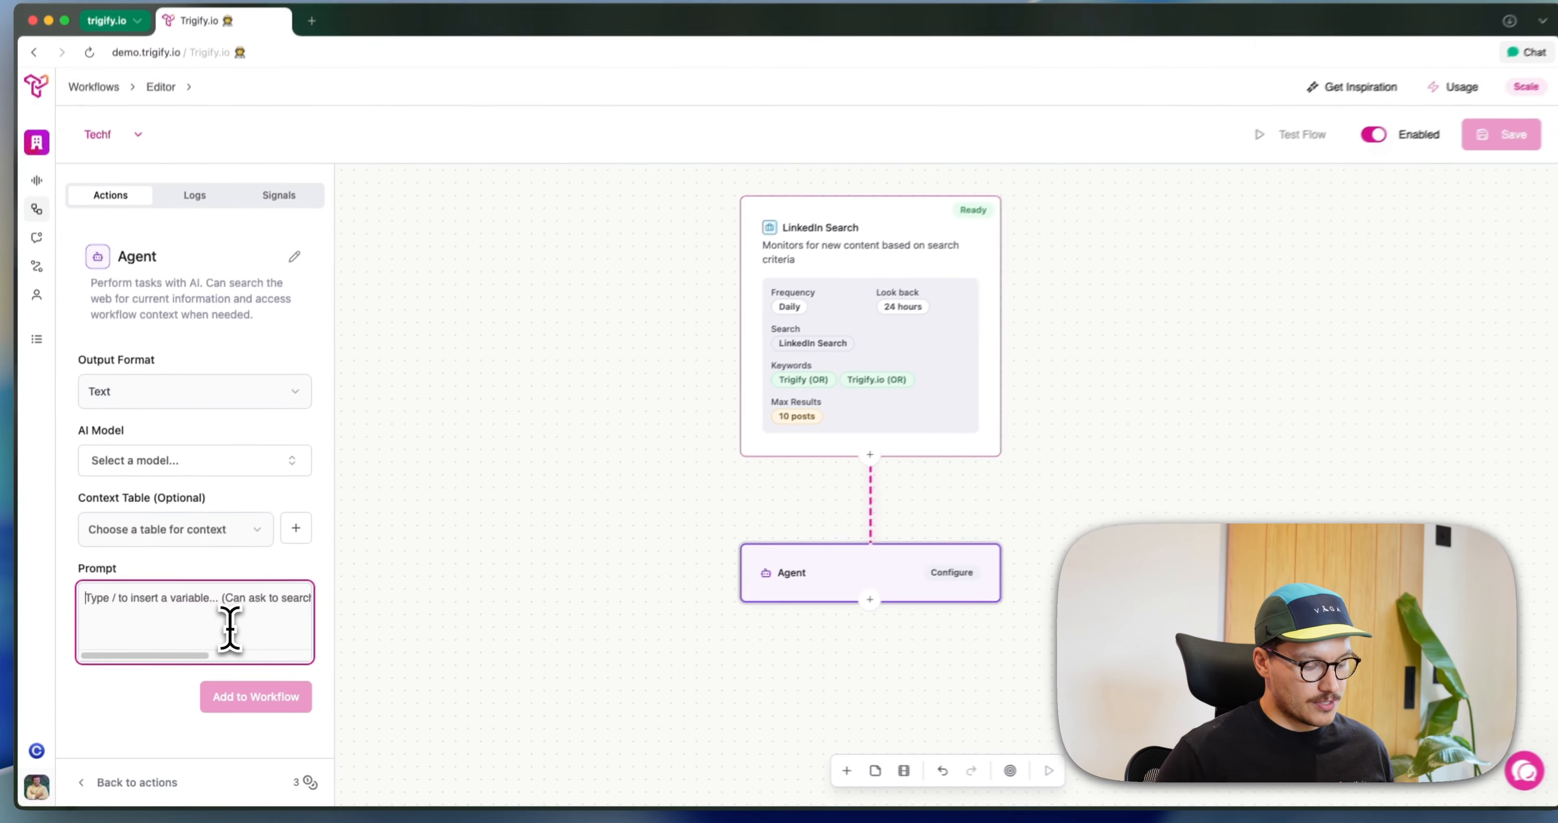
text(Give )
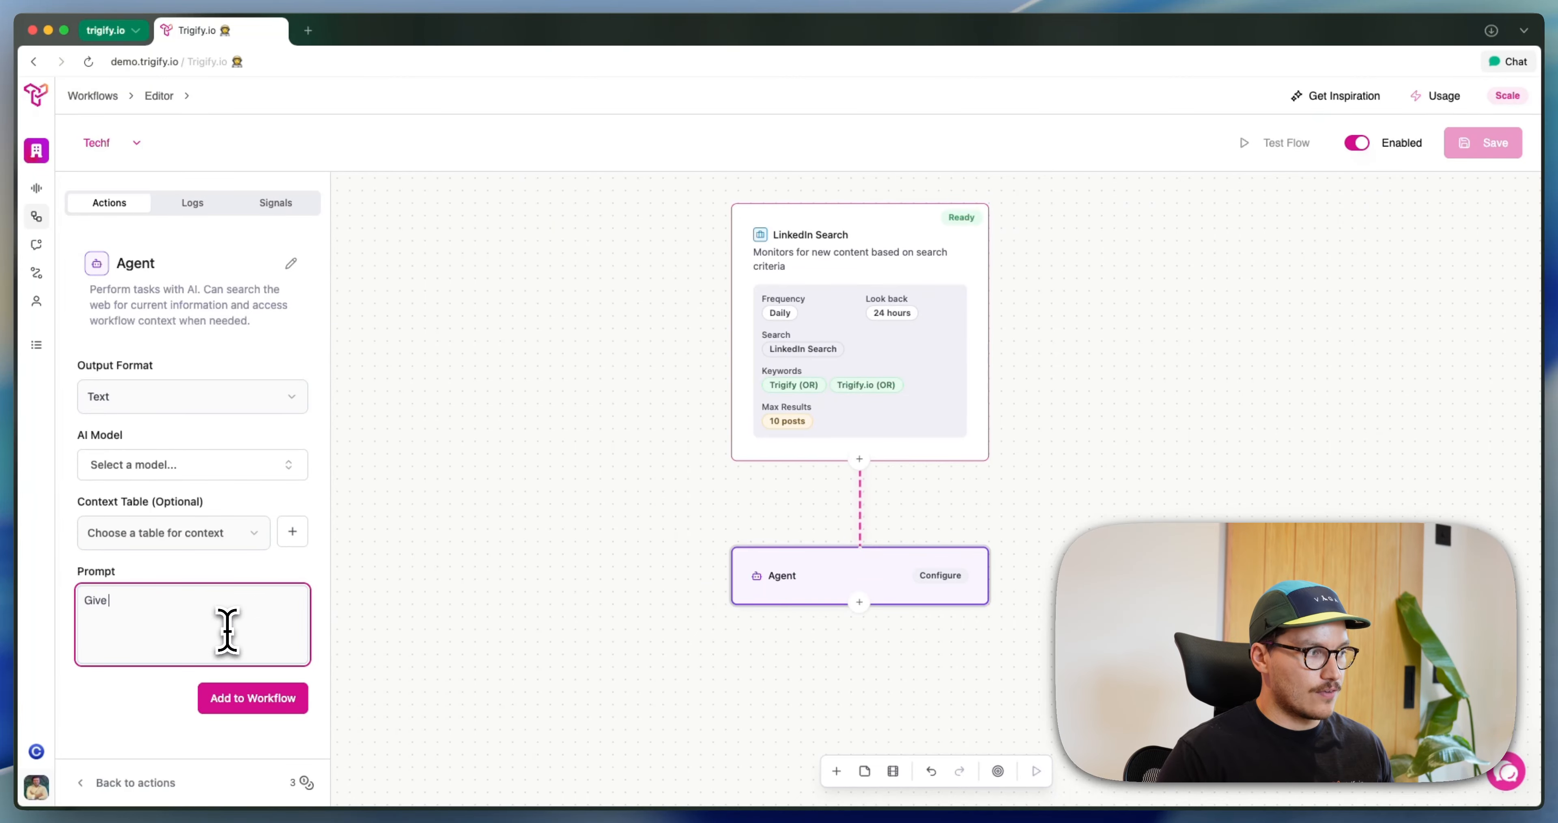
text(me a summary on this pd)
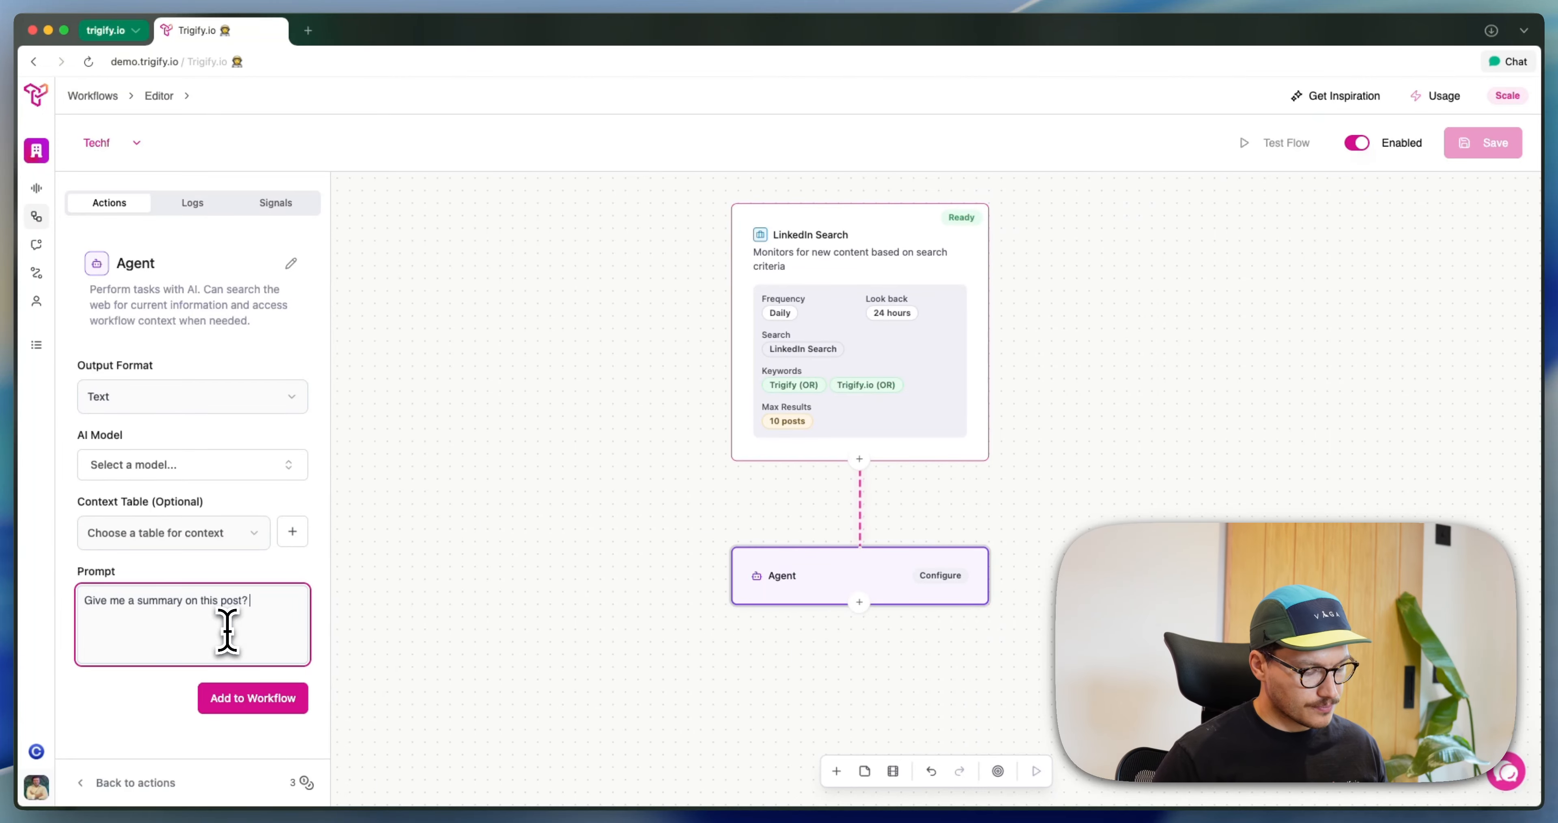
key(super+a)
key(BackSpace)
Begin the Agent's prompt with "Your job is to read this post" followed by the Post Text variable
text(Your)
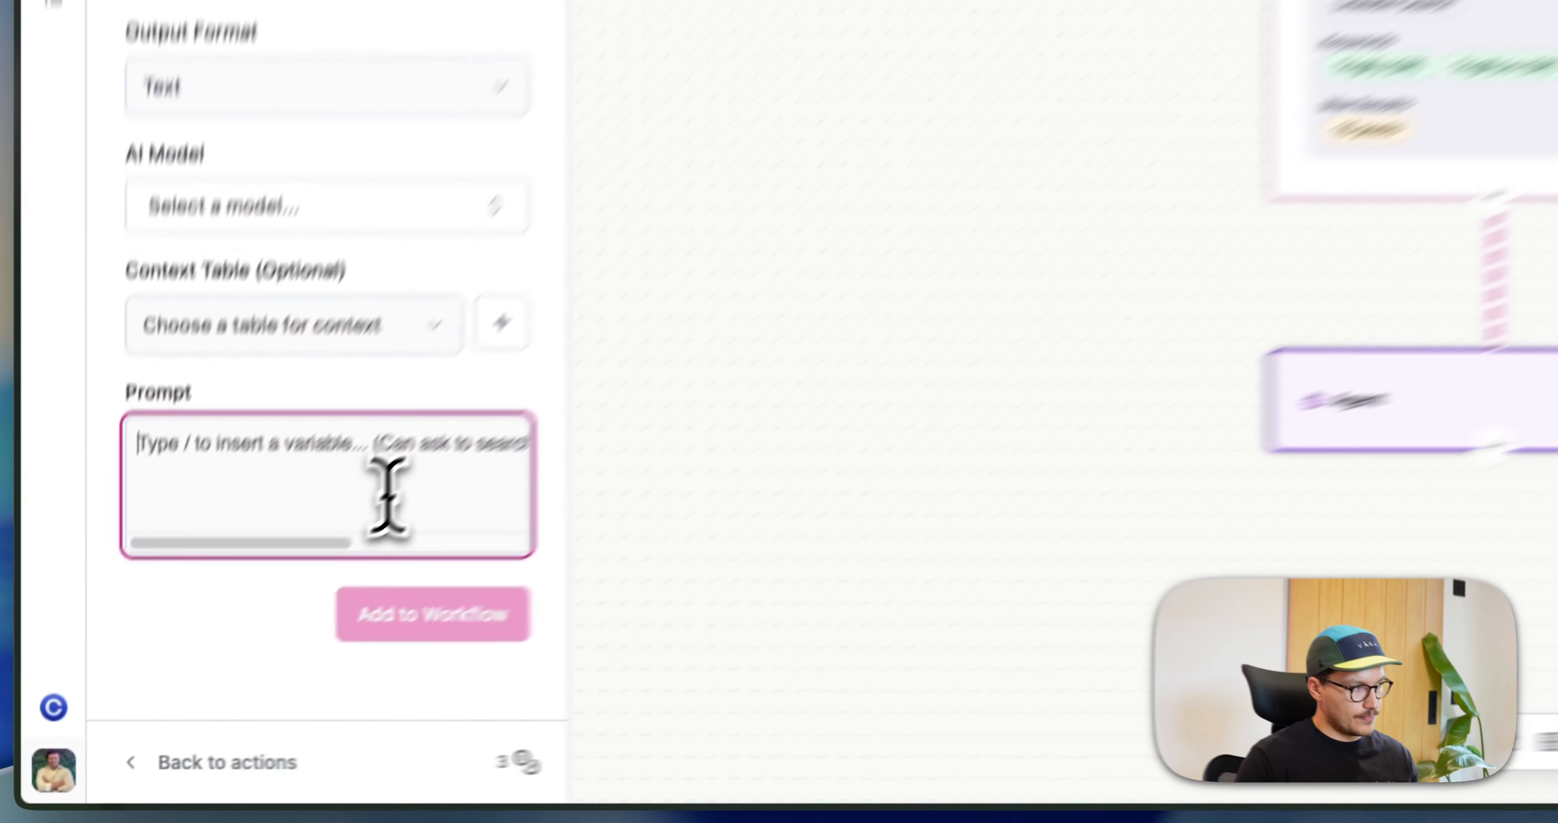
text(job is to re)
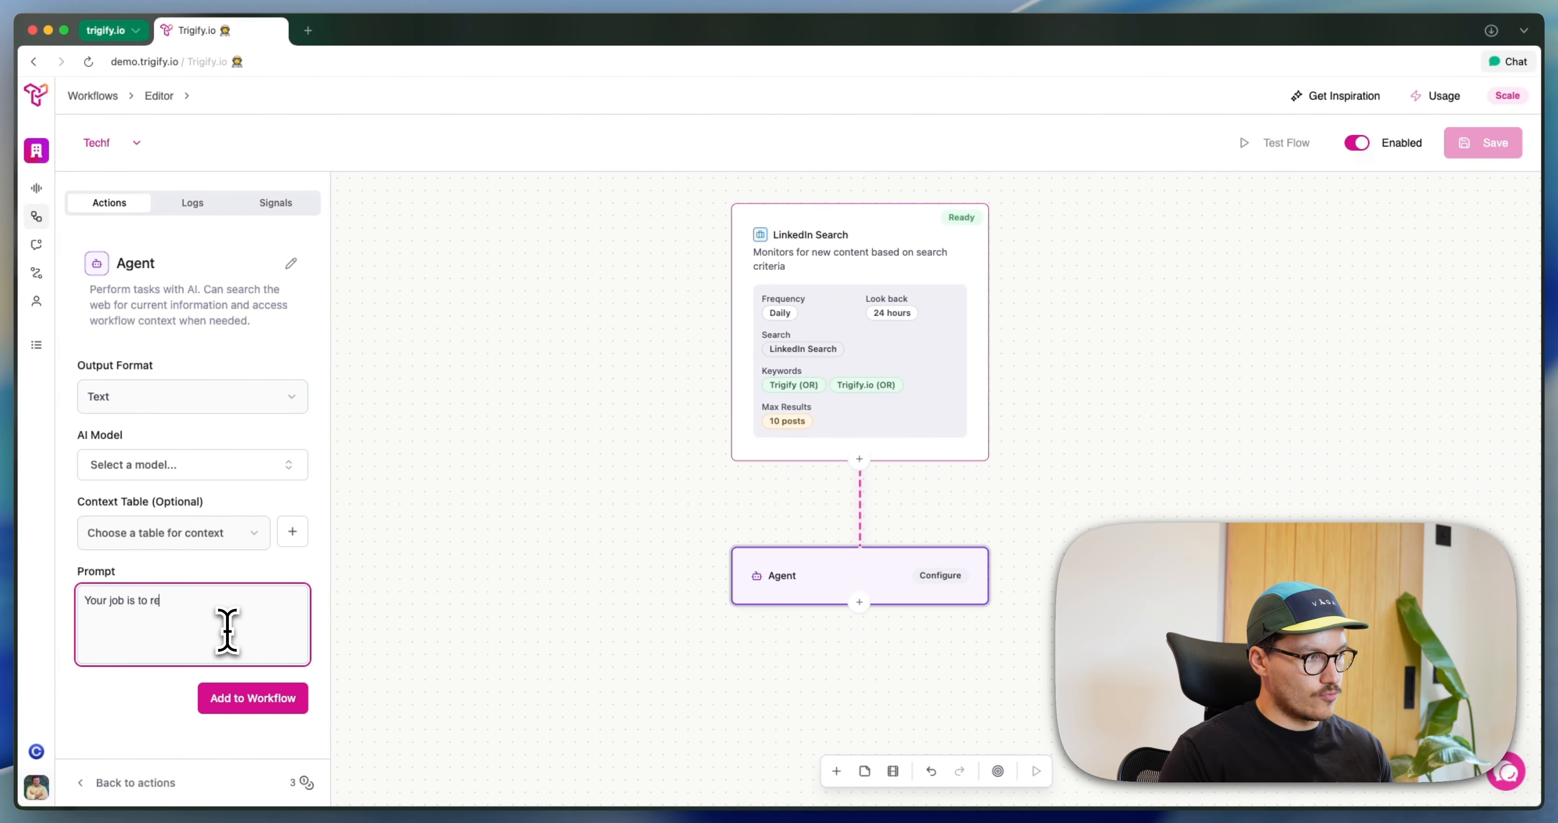
text(ad this post)
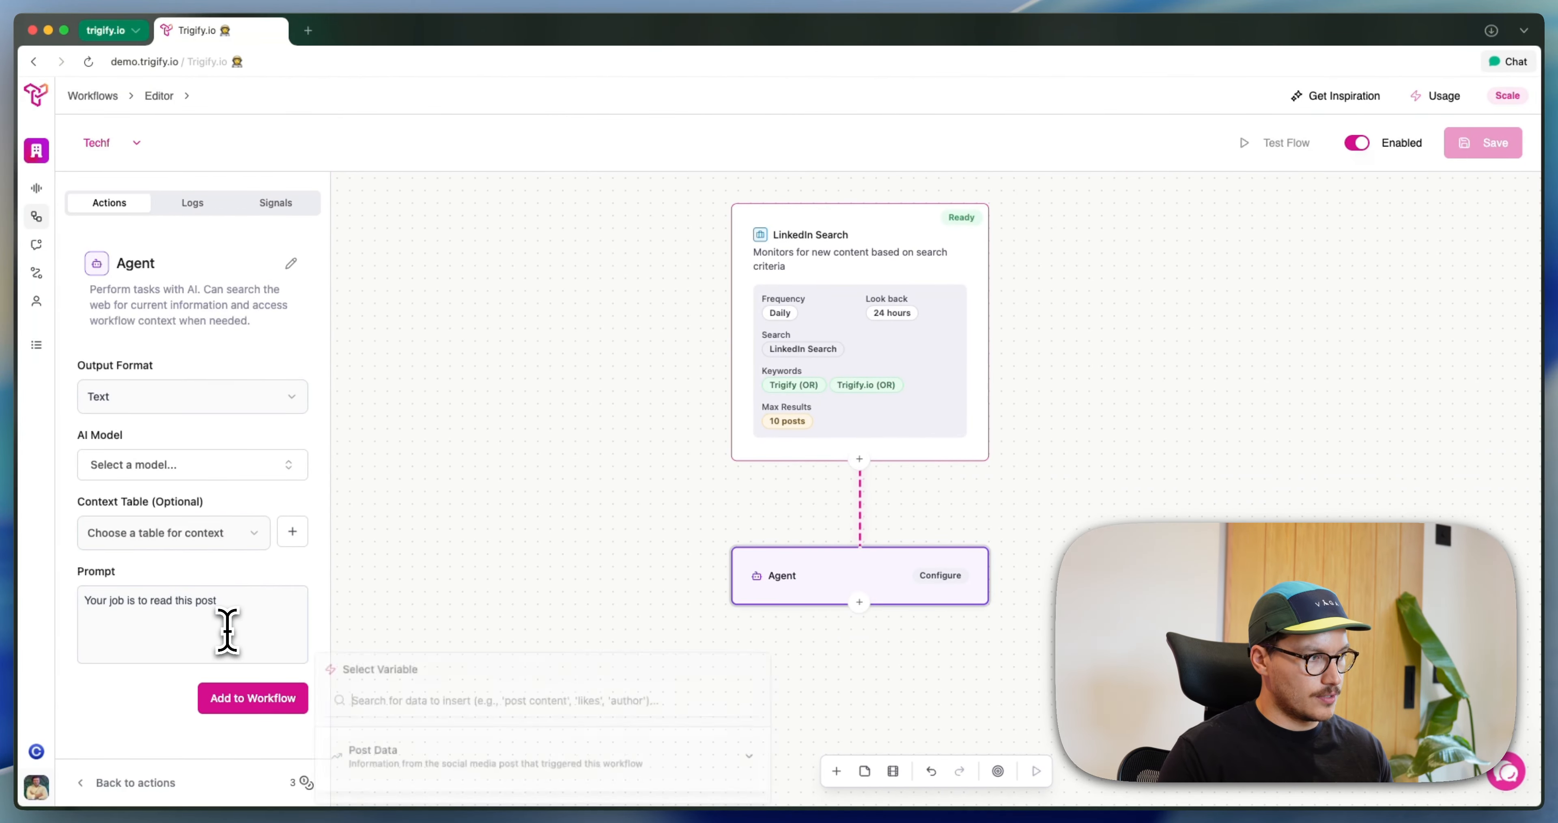
text(post te)
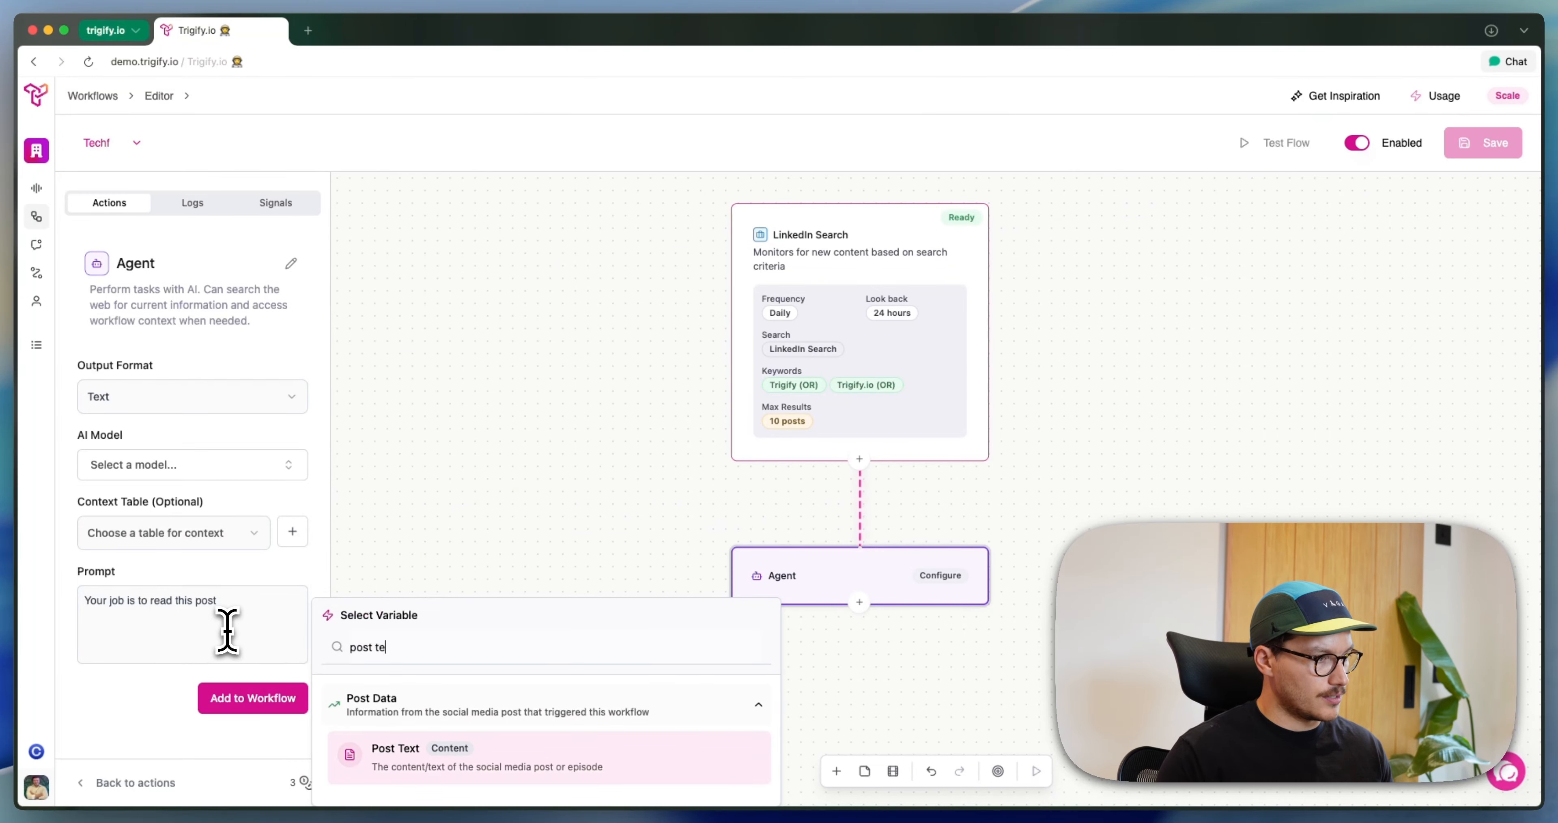
key(Return)
Continue the prompt with "and give me a summary of what this post is talking about for my executive team."
text(and )
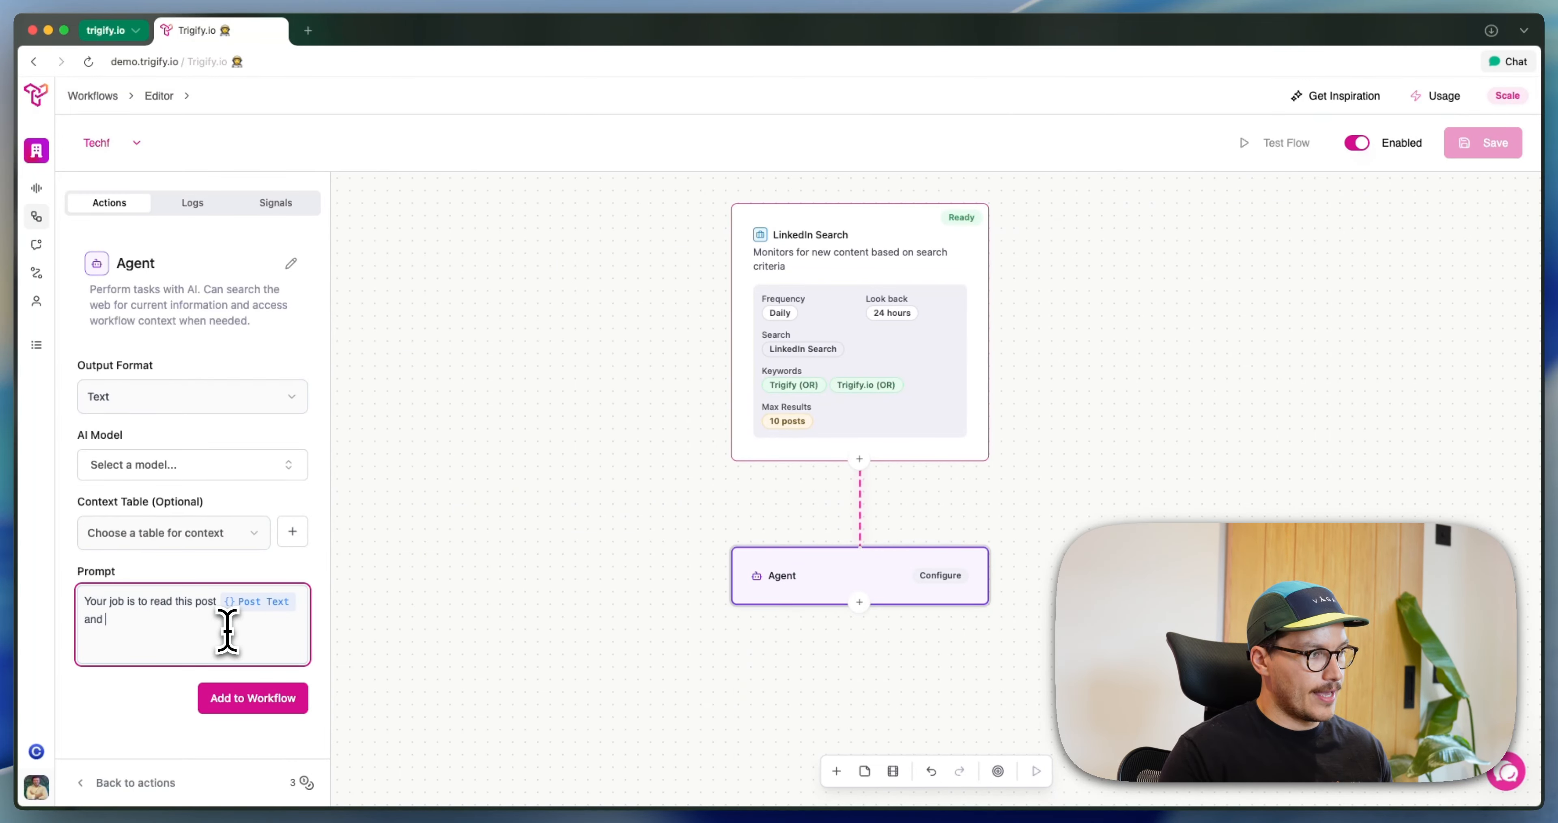
text(give me a summary o)
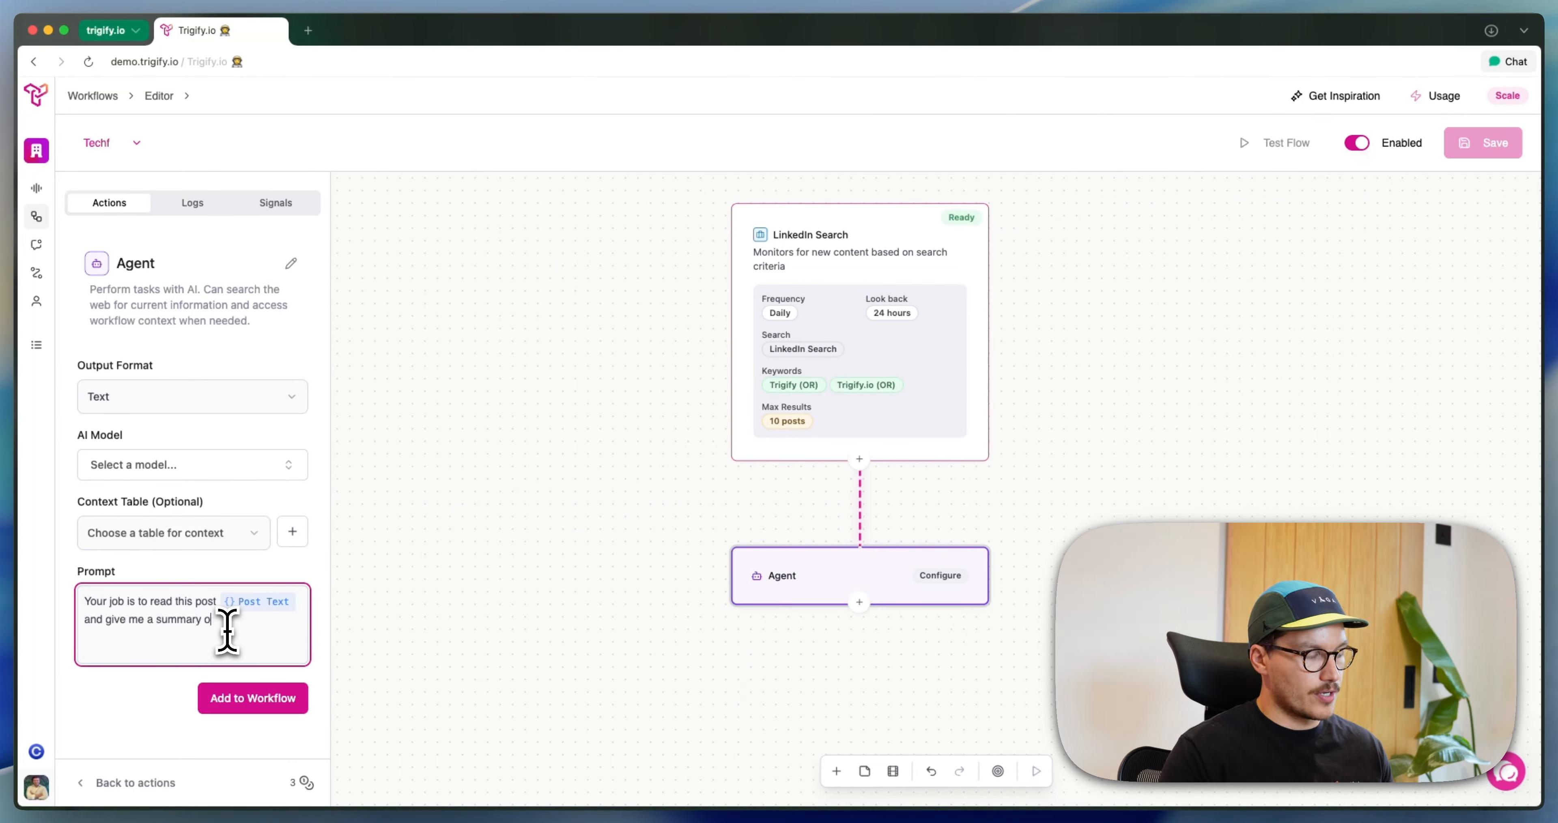
text(f what this post is tal)
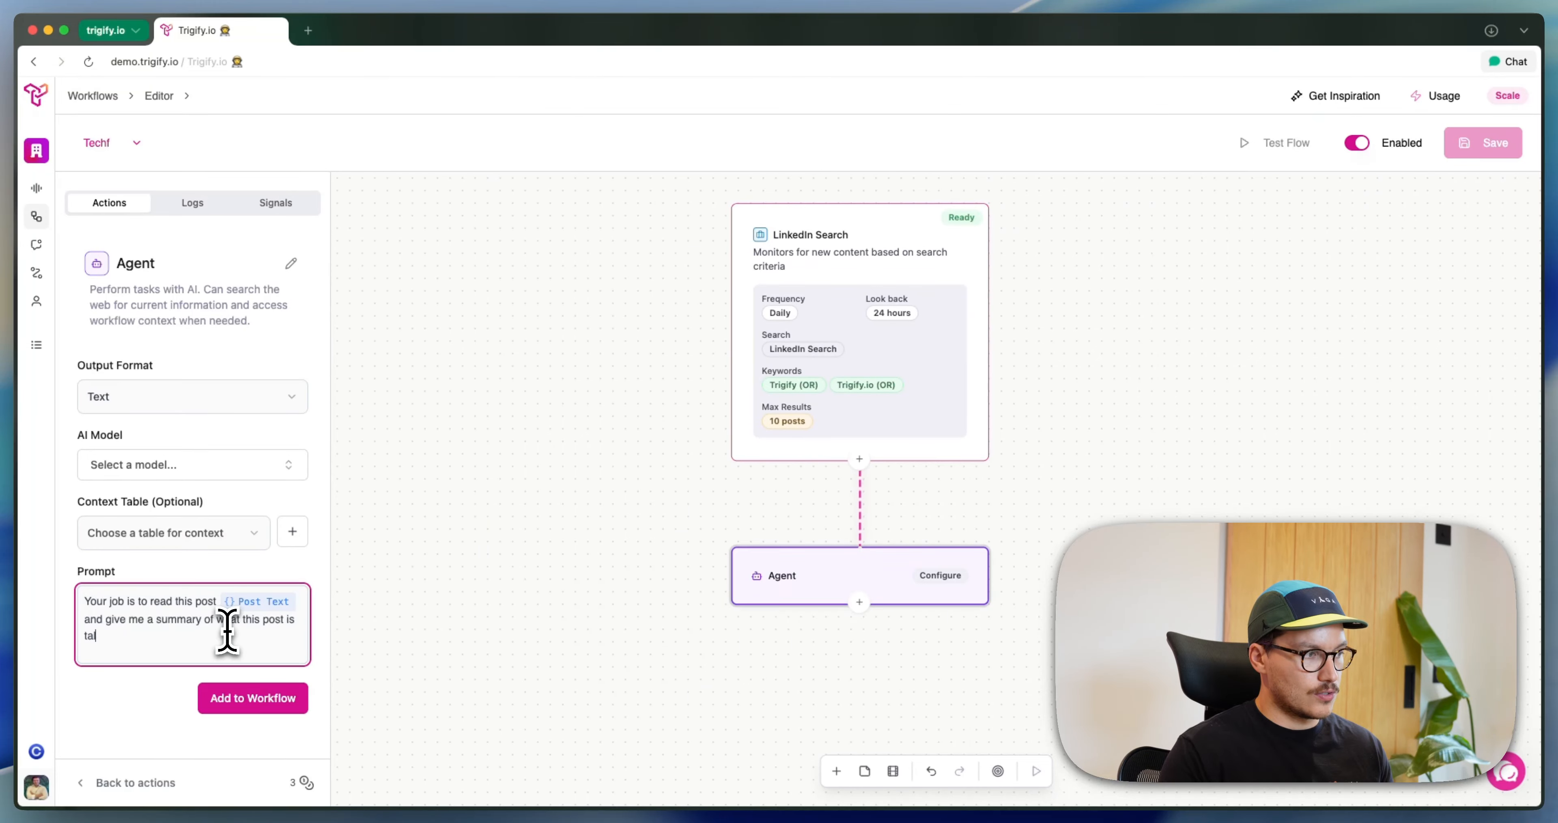
text(king about for)
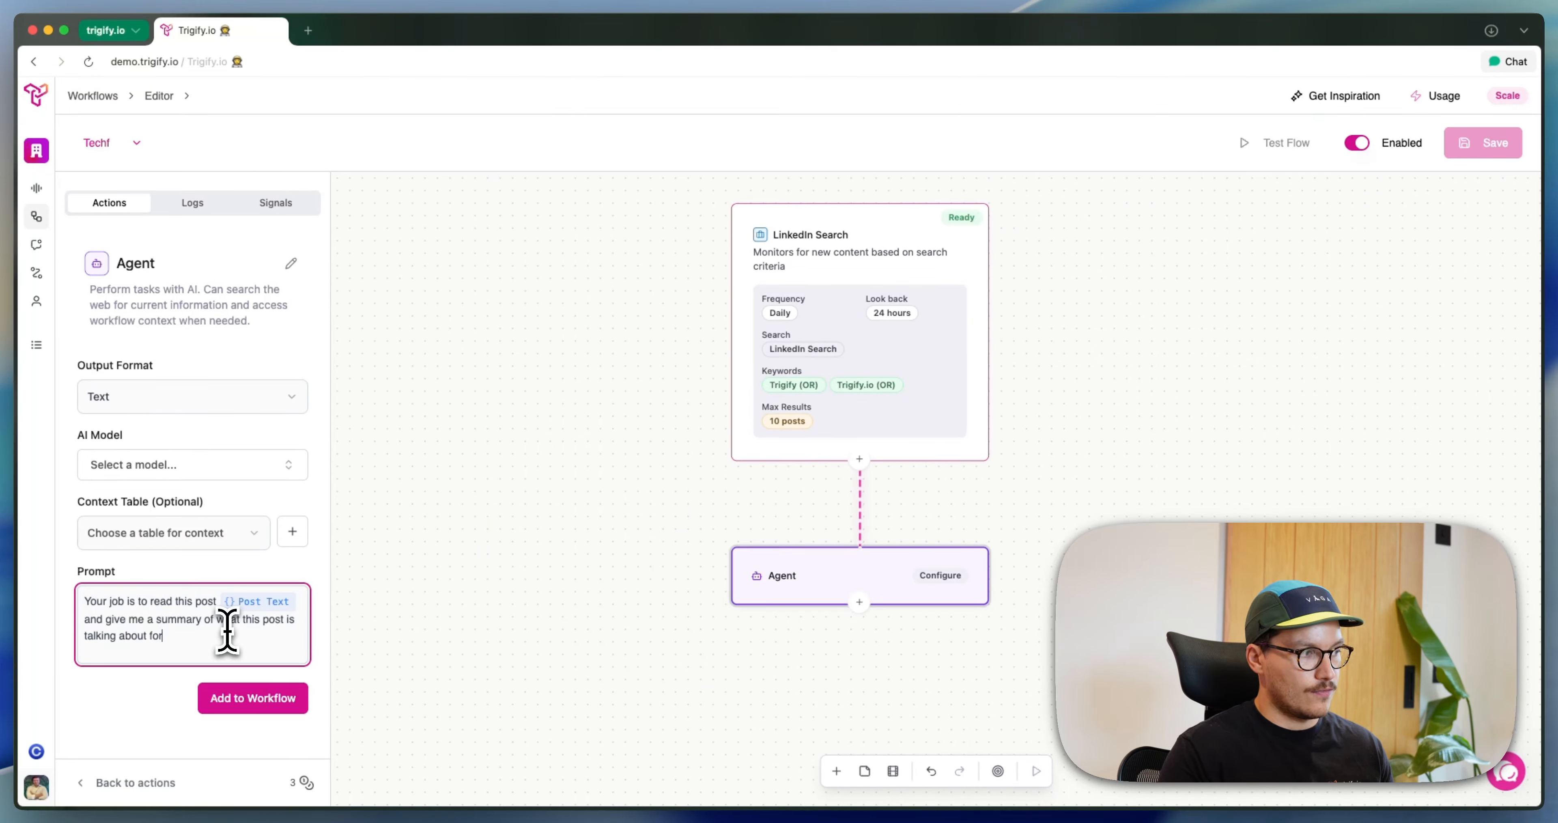
text( my executive te)
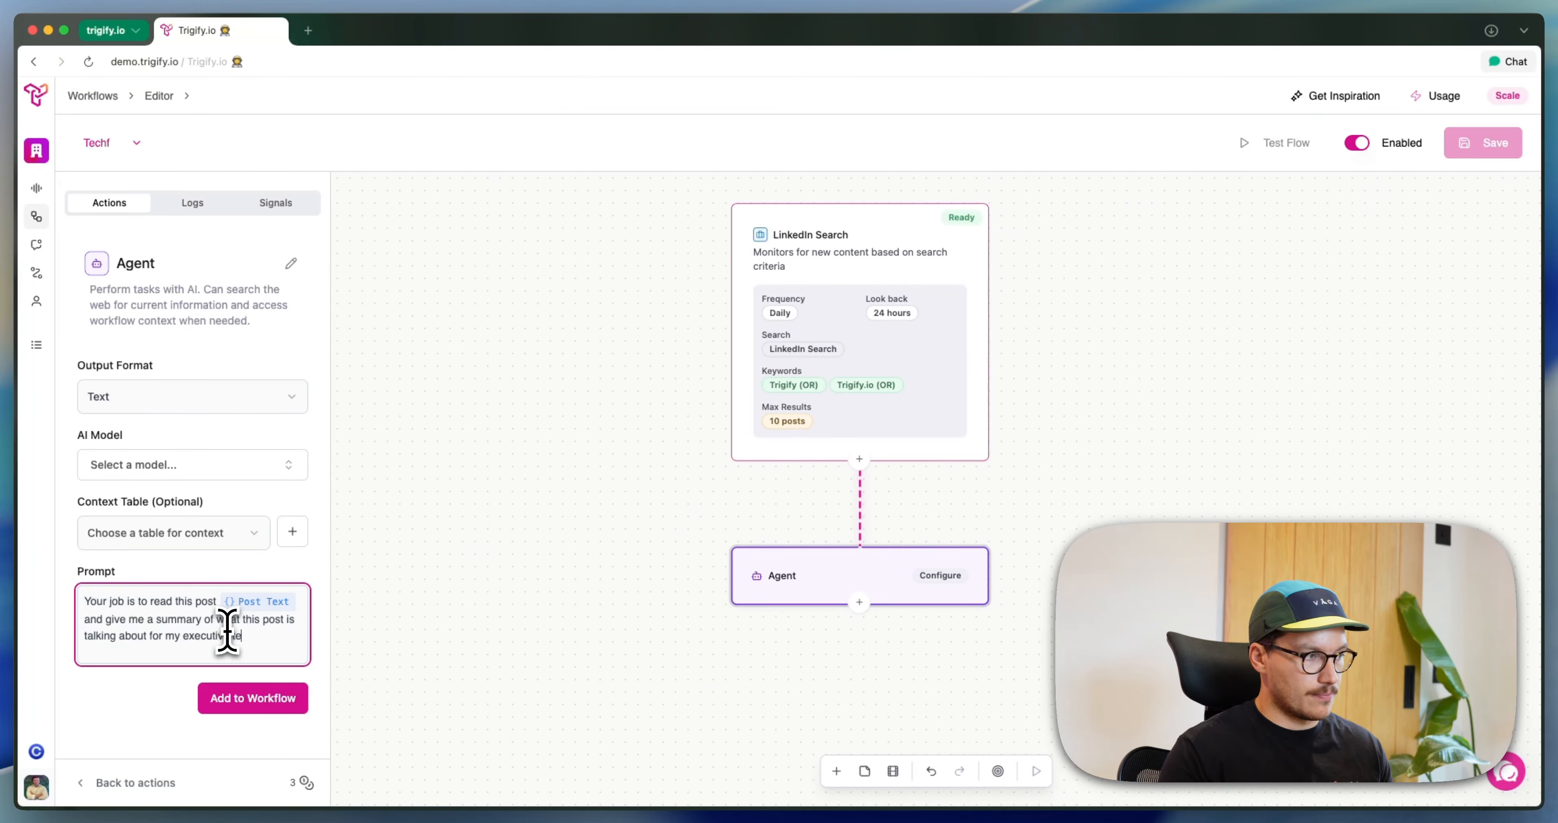
text(am.)
Add a new prompt paragraph reading "The output format I want you to follow is:"
key(Return)
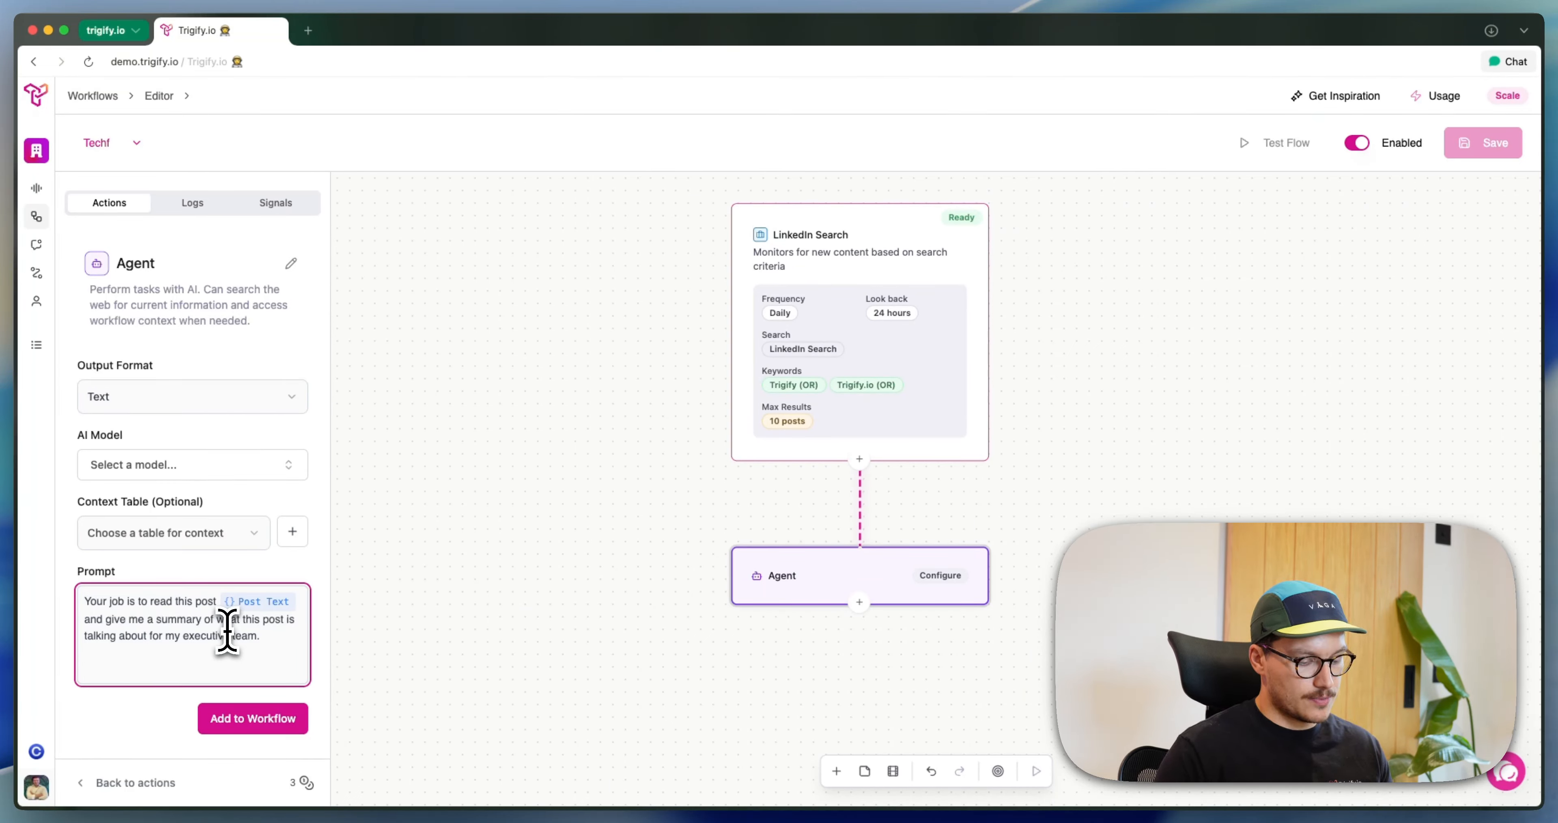
text(The outpu)
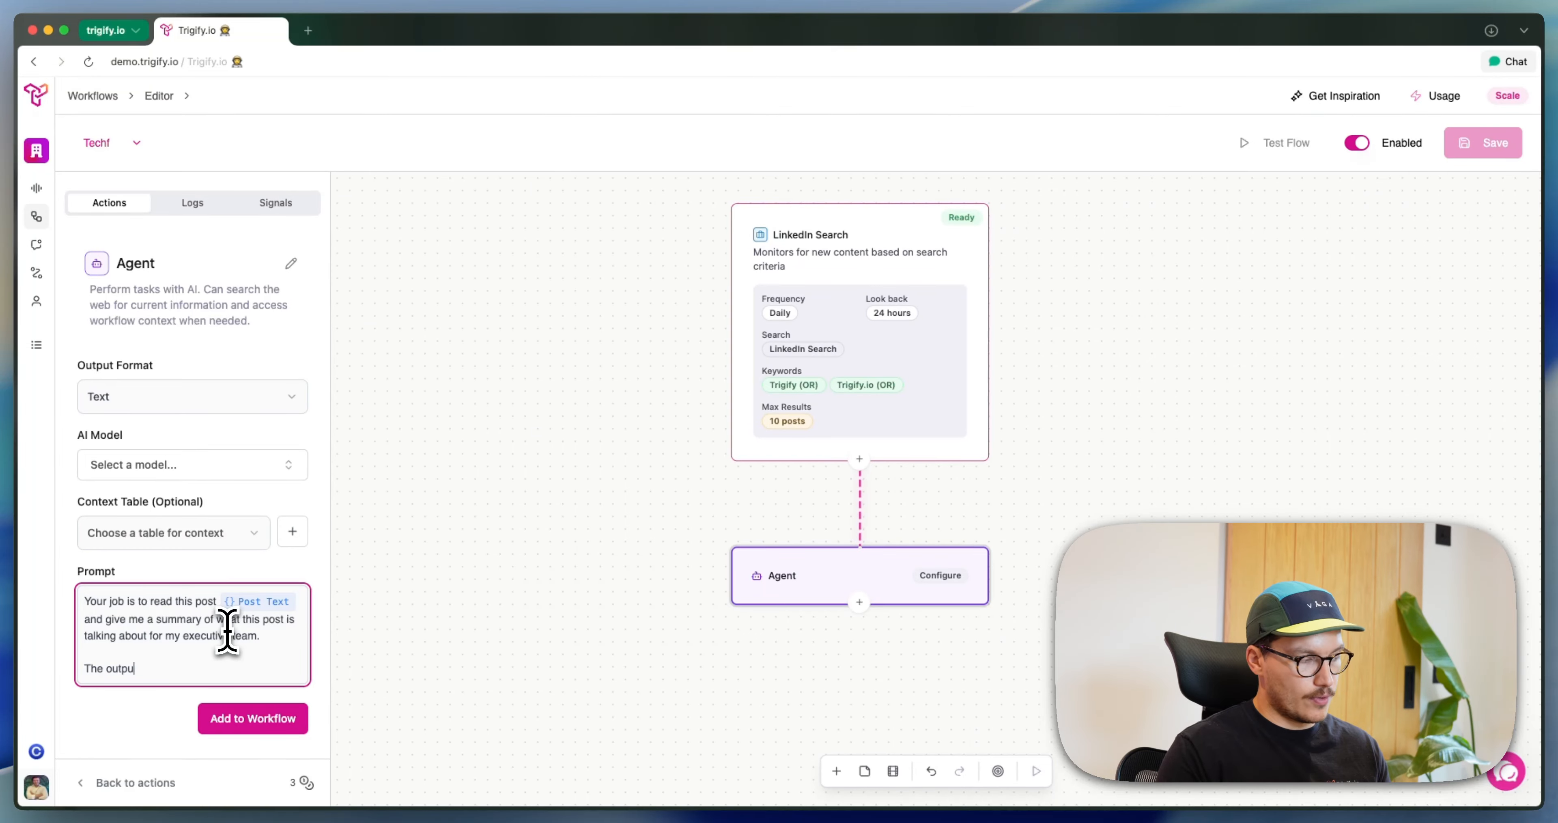
text(t format I want you to )
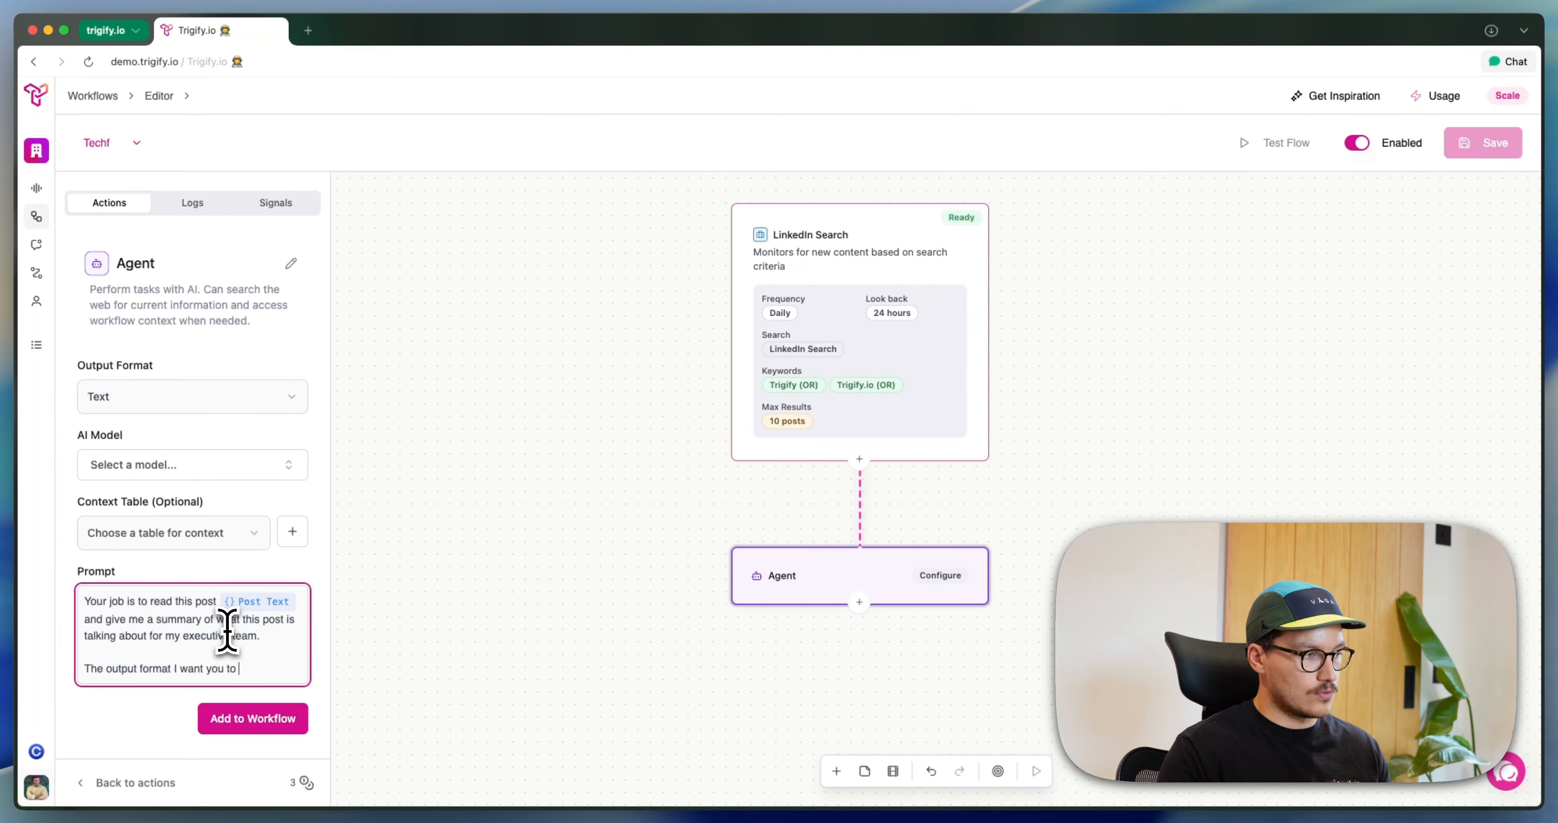
text(follow is)
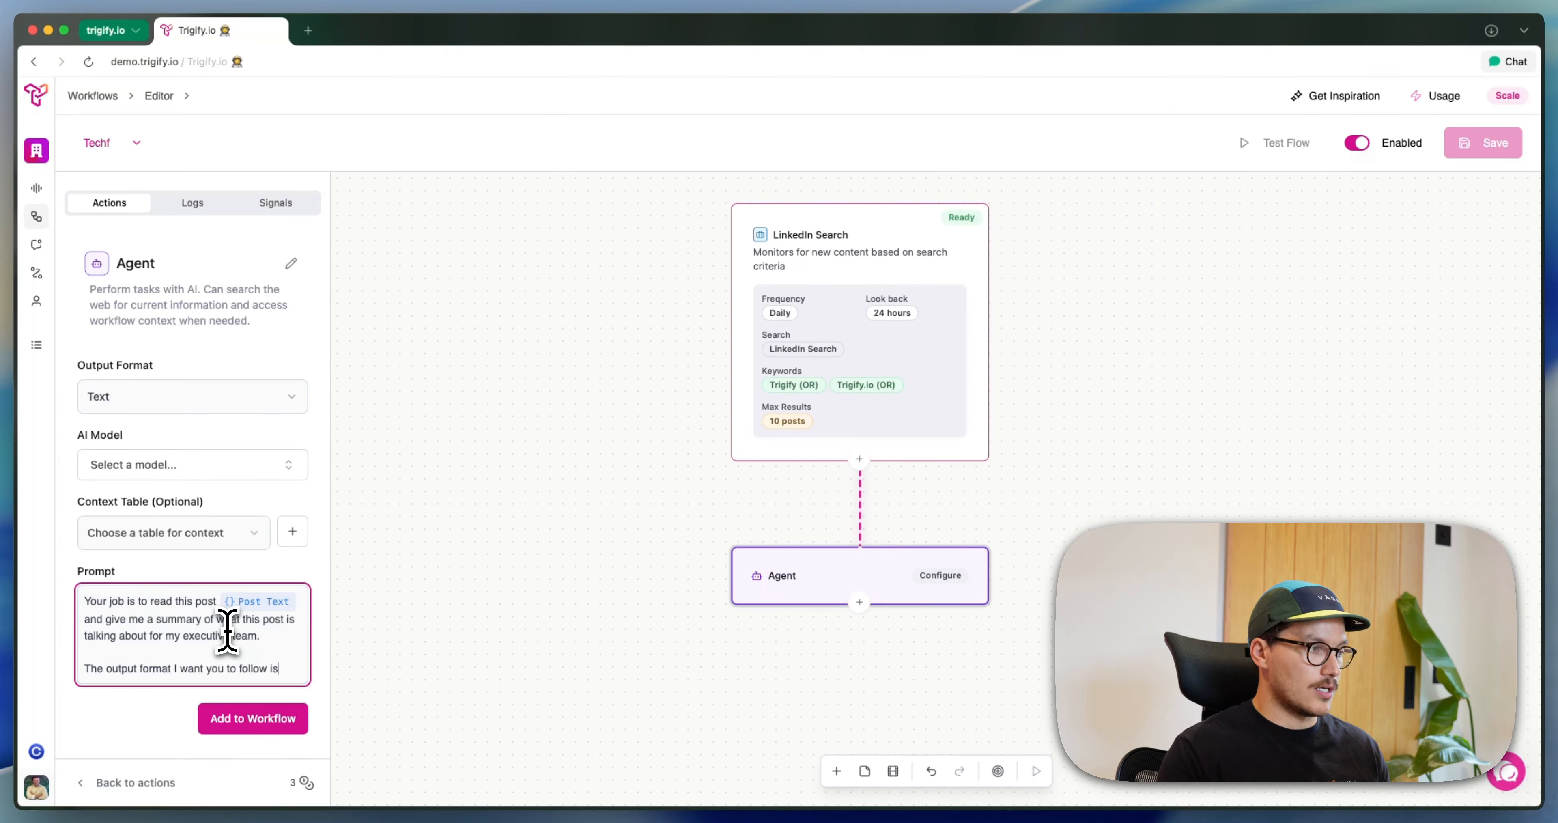
text(:)
key(Return)
key(Return)
Add the rule "1) Keep summary to under 10 words." to the prompt and start a line numbered 2
text(1) )
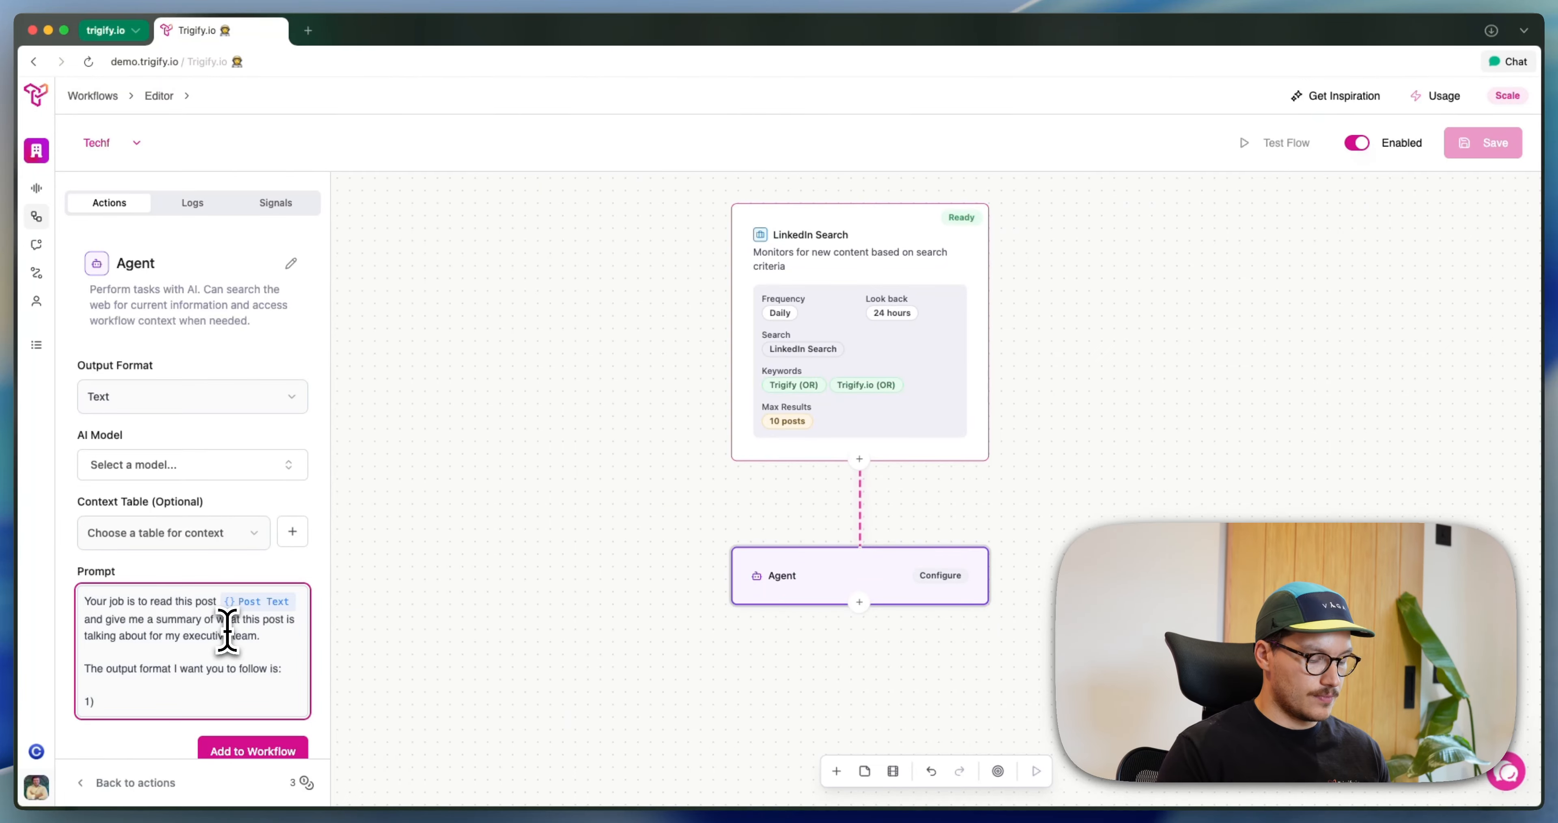
text(Keep summa)
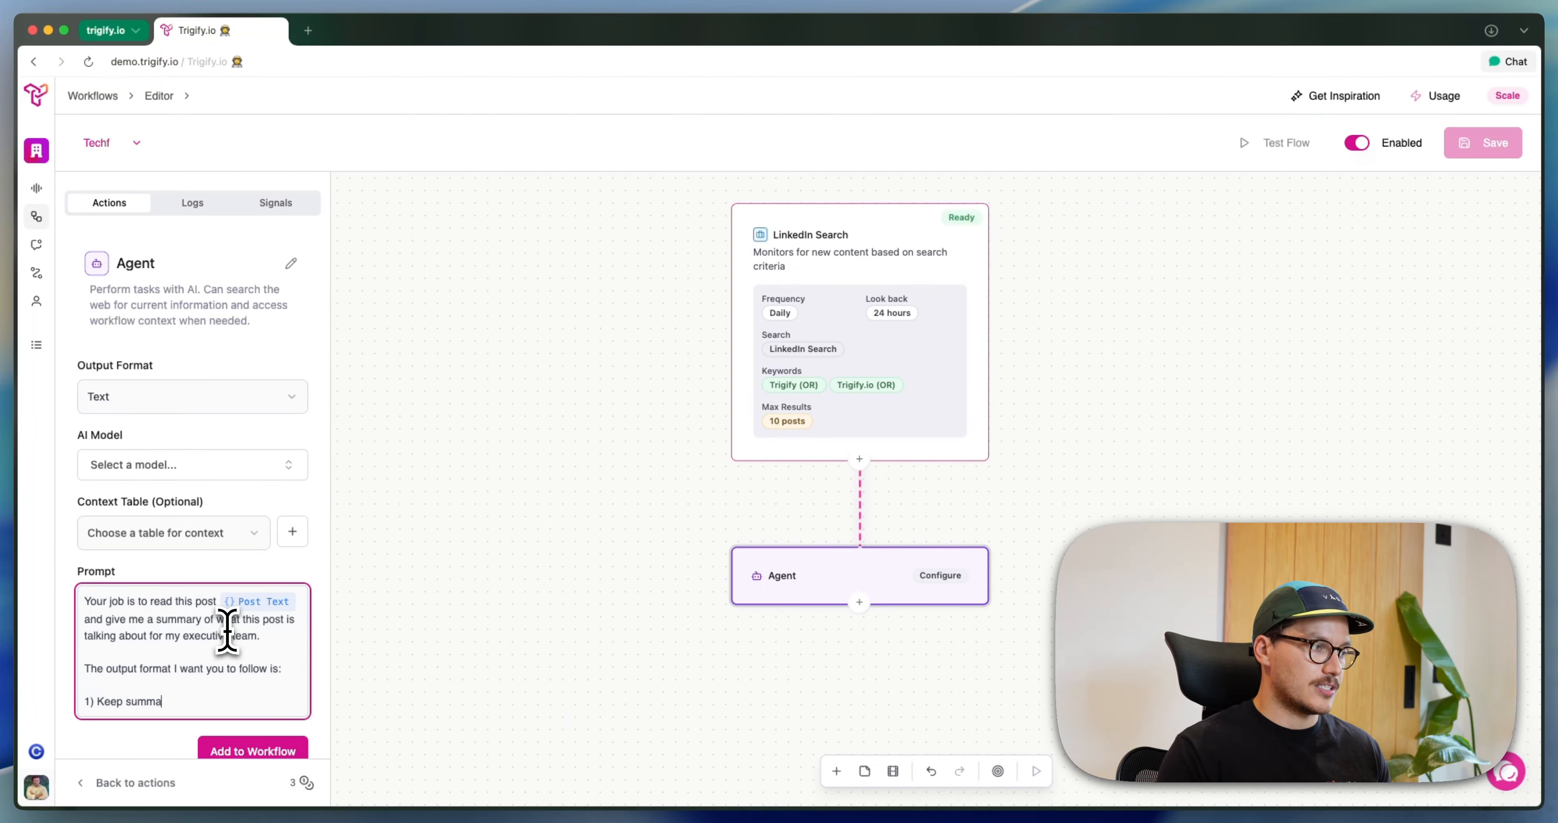
text(ry to under)
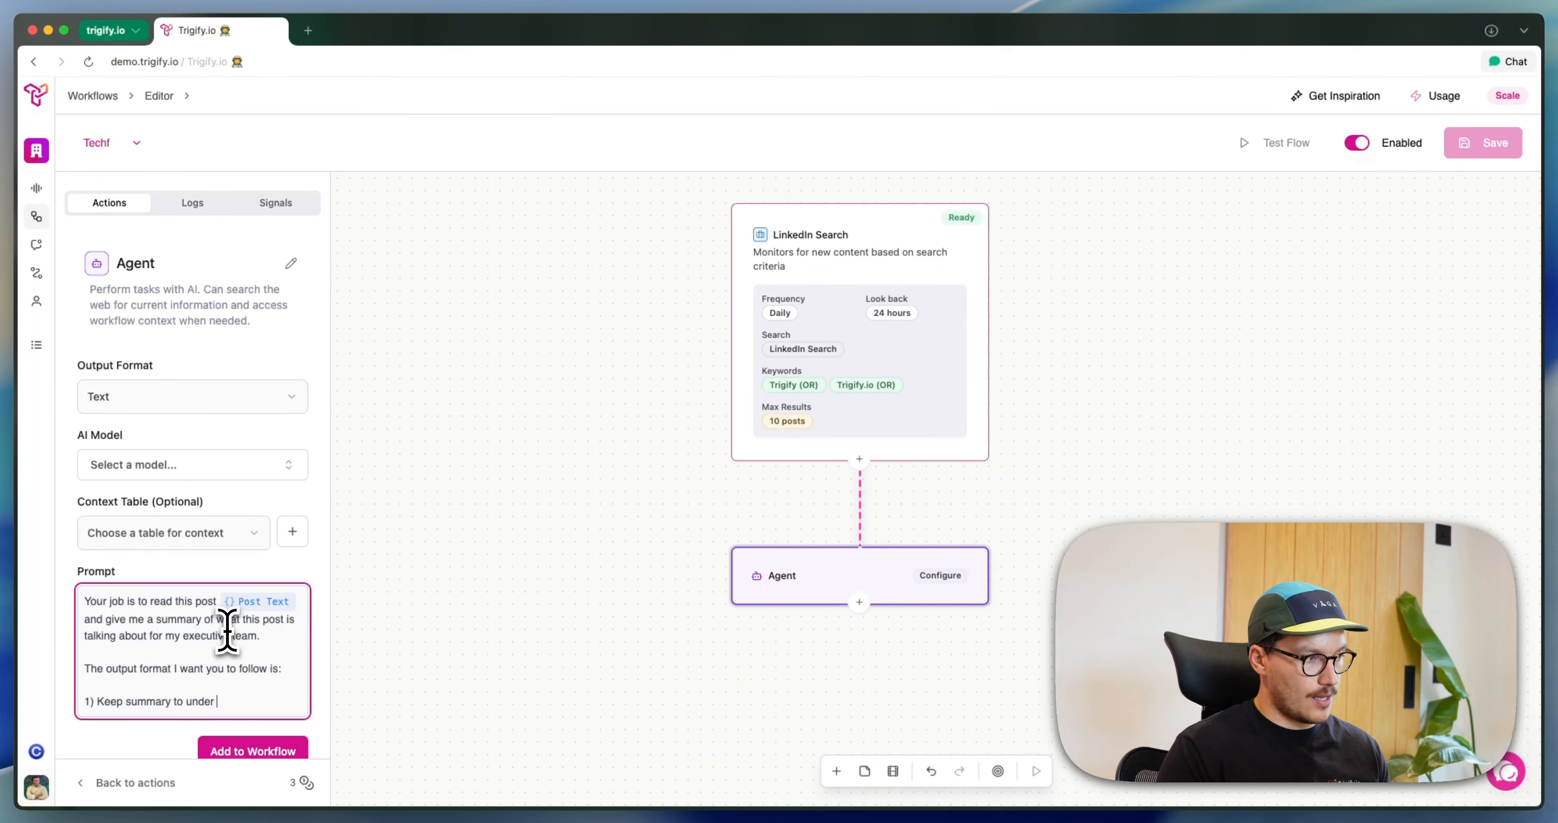
text(10 words)
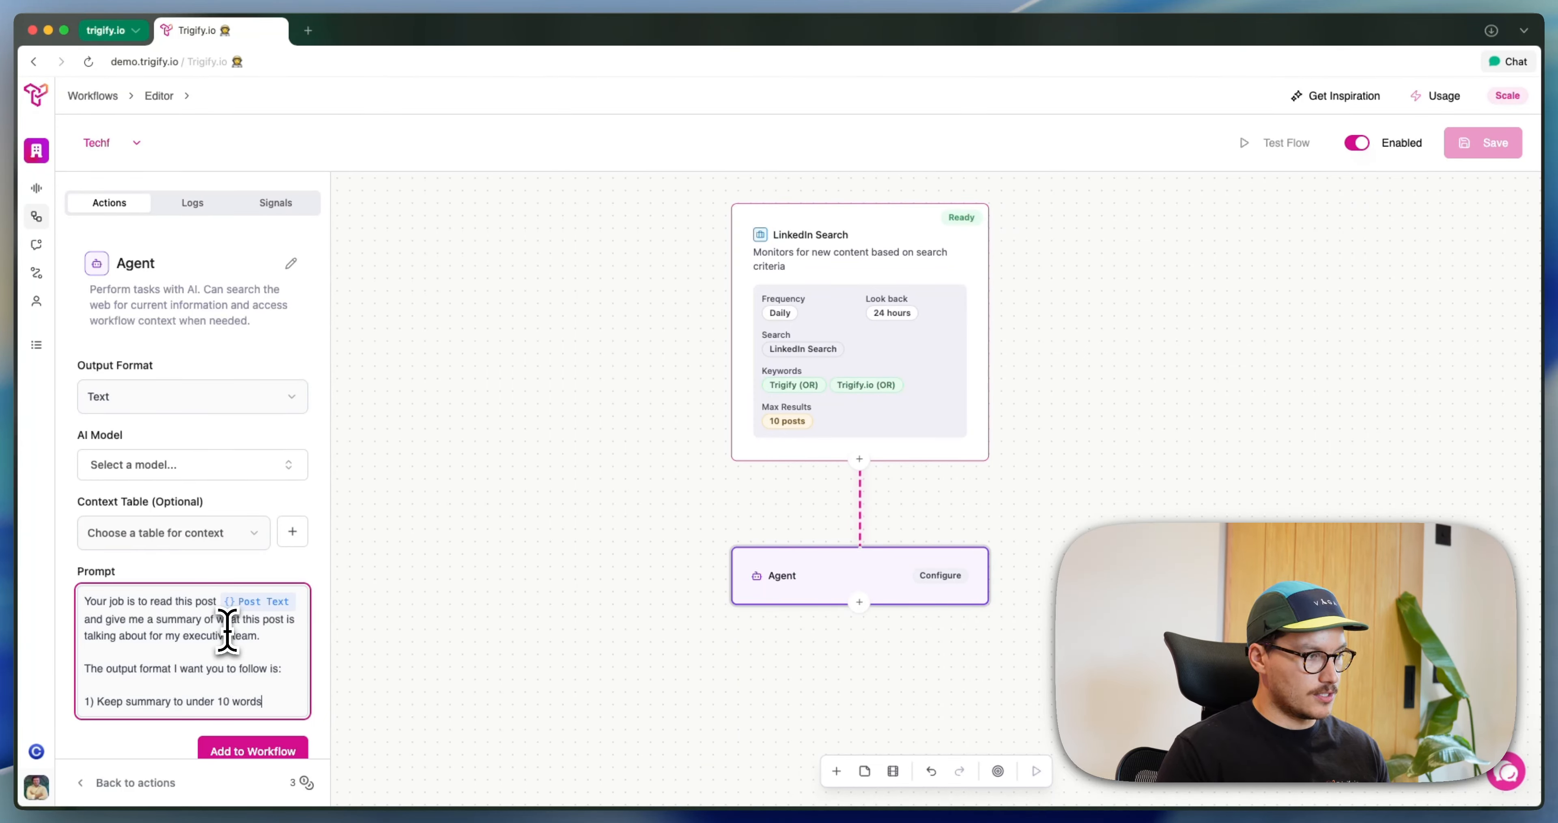
text(.)
key(Return)
text(2)
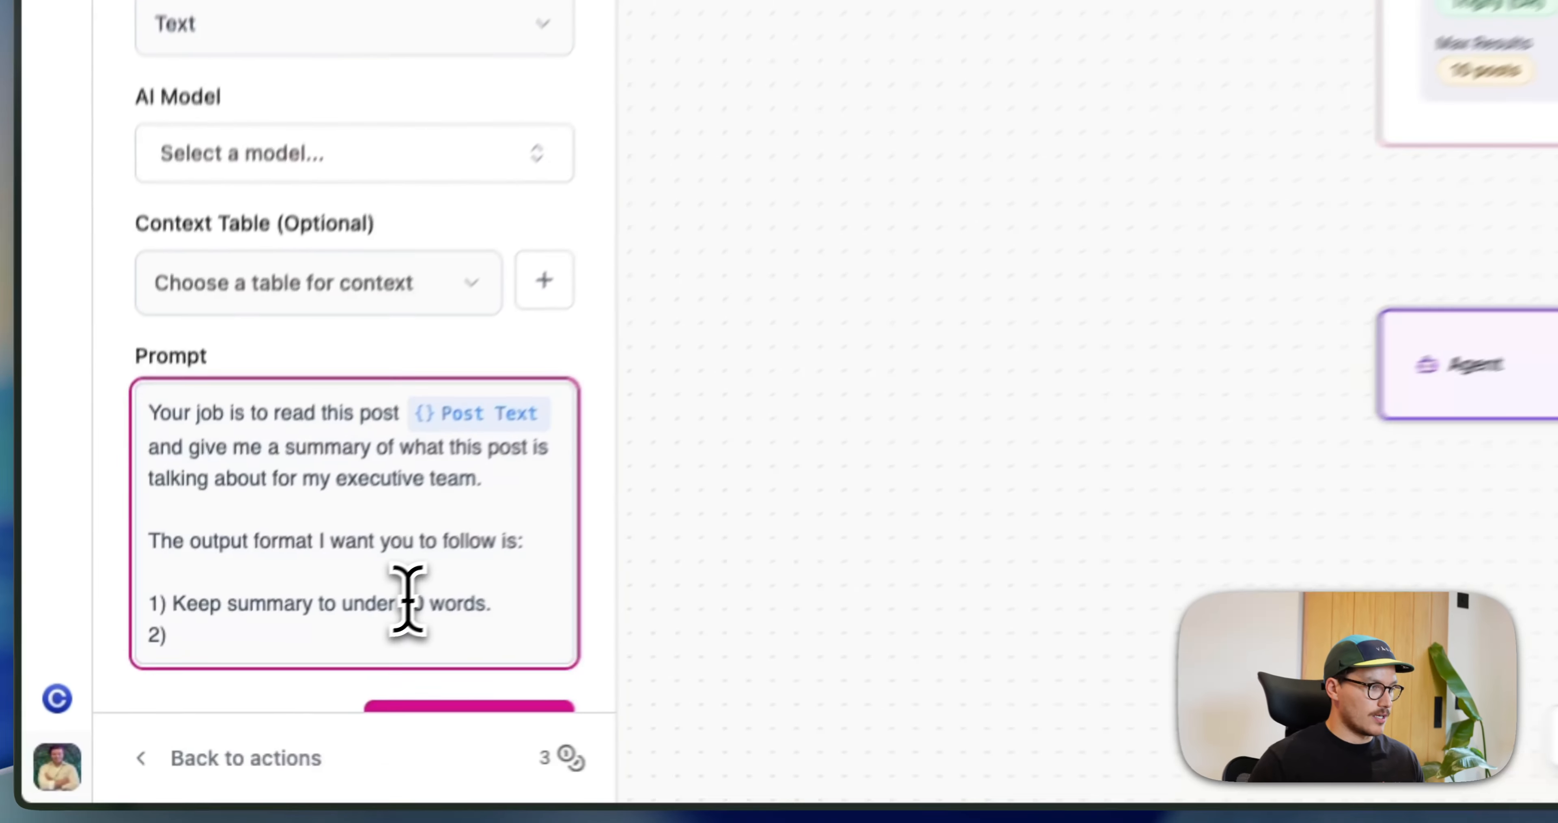
Set rule 1's limit to 30 words and add rule "2) Focus on the point the post is trying to convey", followed by a line numbered 3
double_click(222, 701)
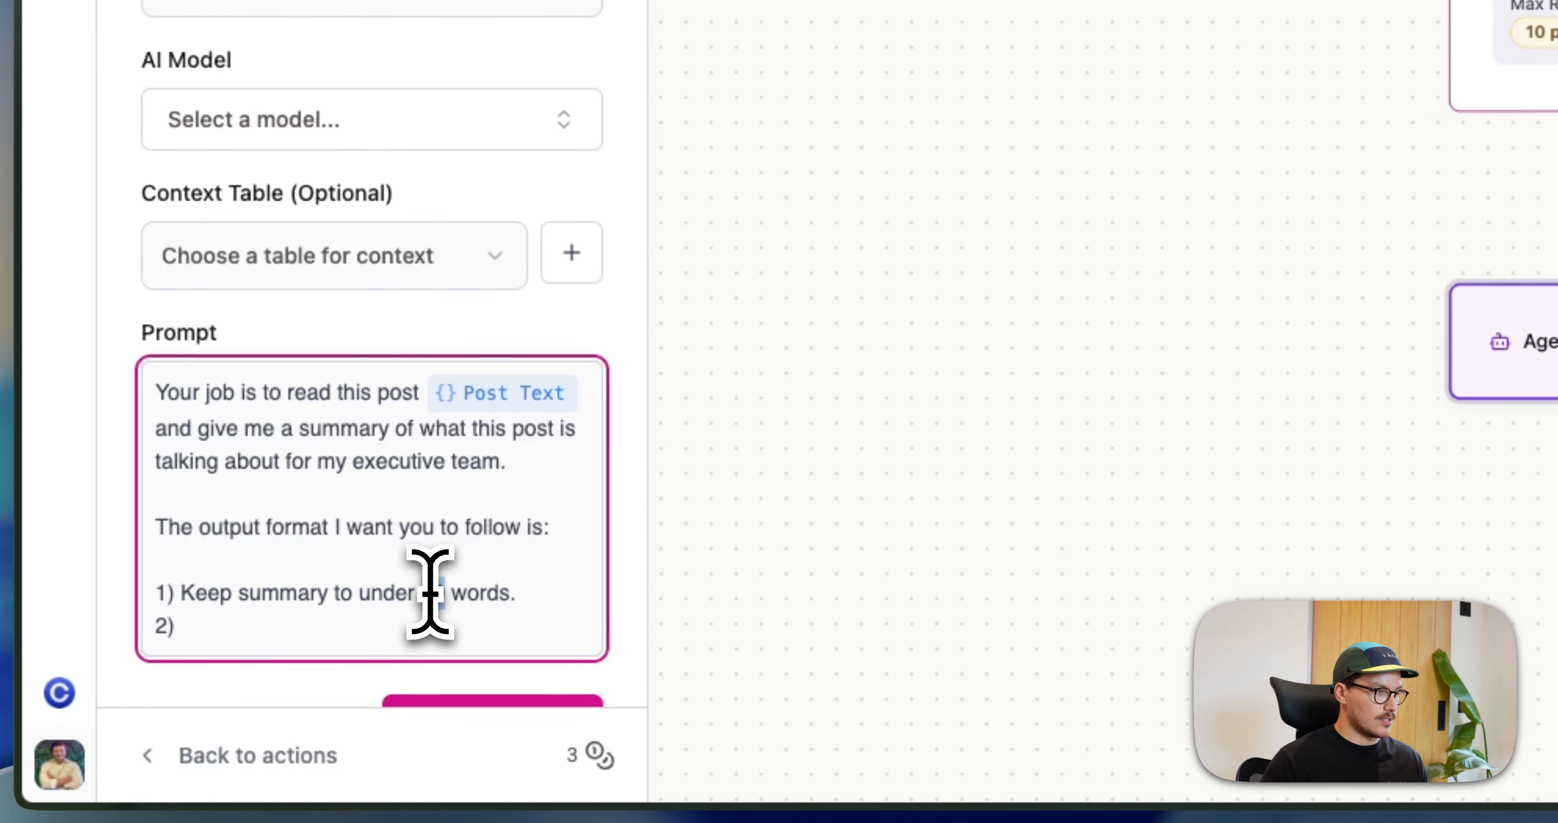
text(30 words. 2) )
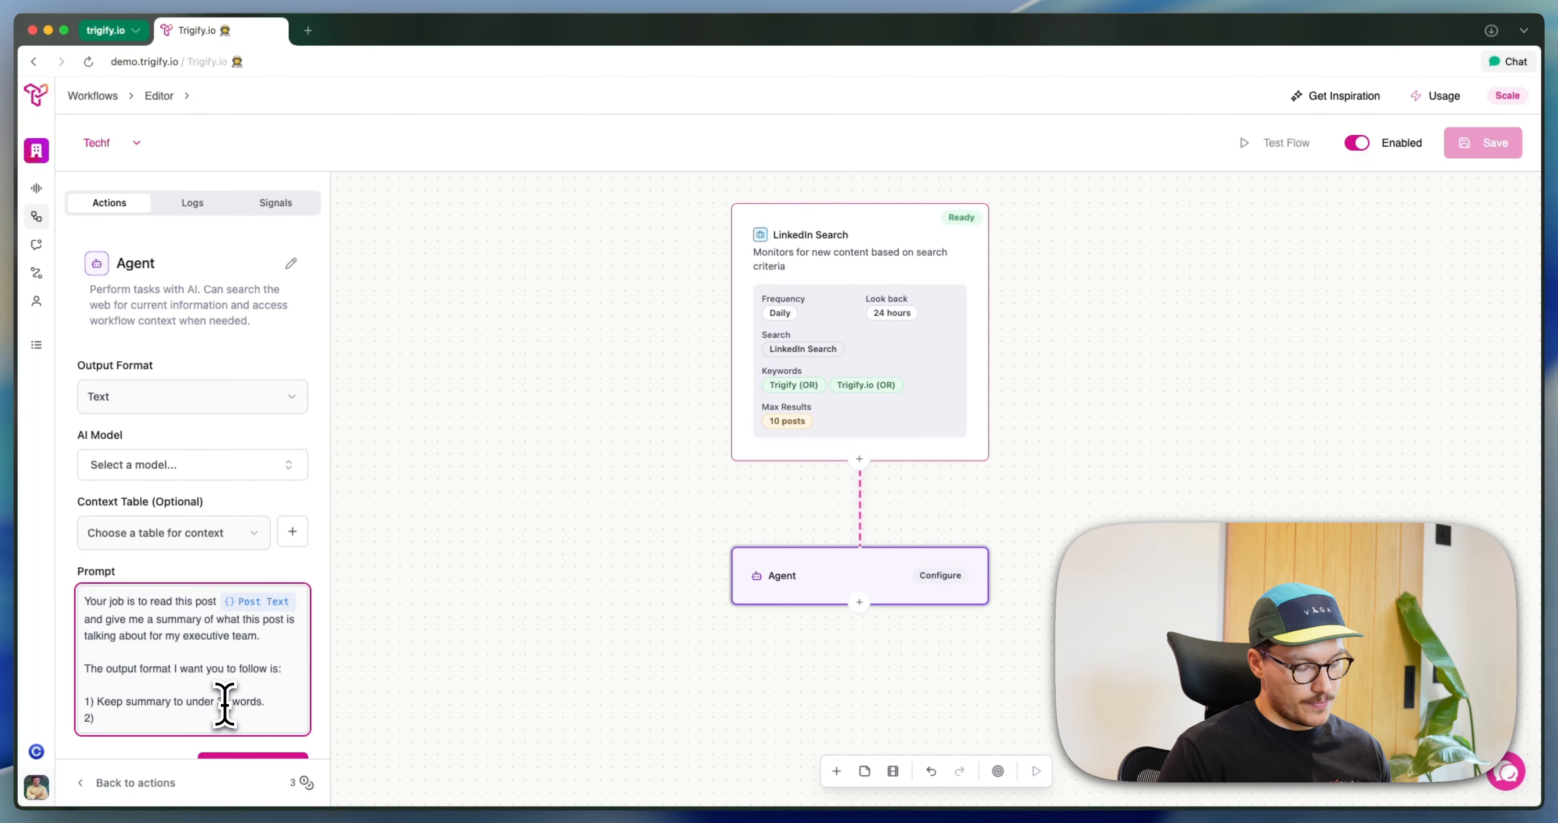
text(Focus )
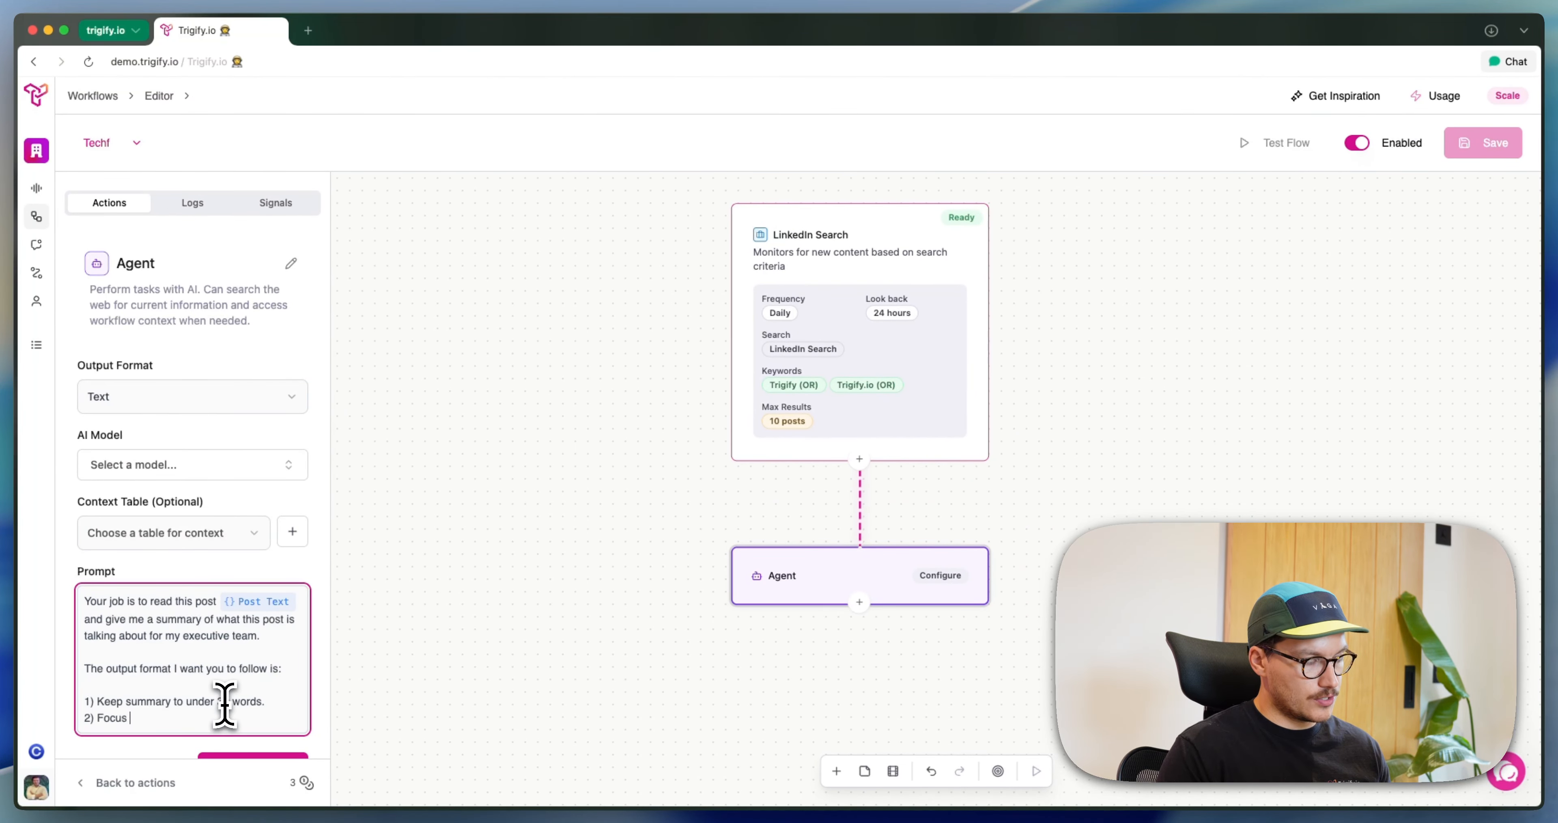
text(on the p)
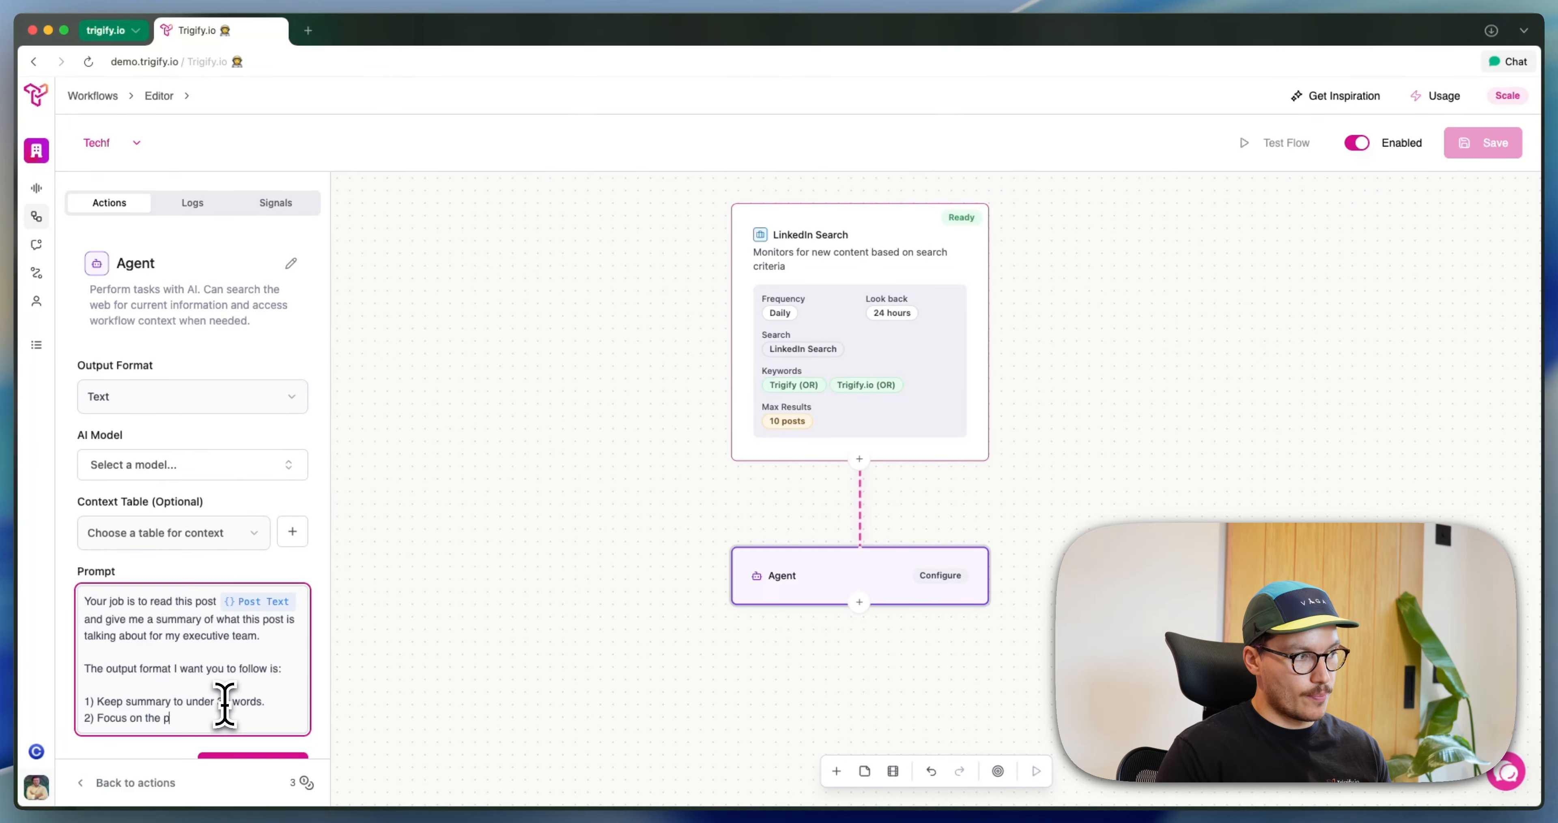
text(oint the post is truing)
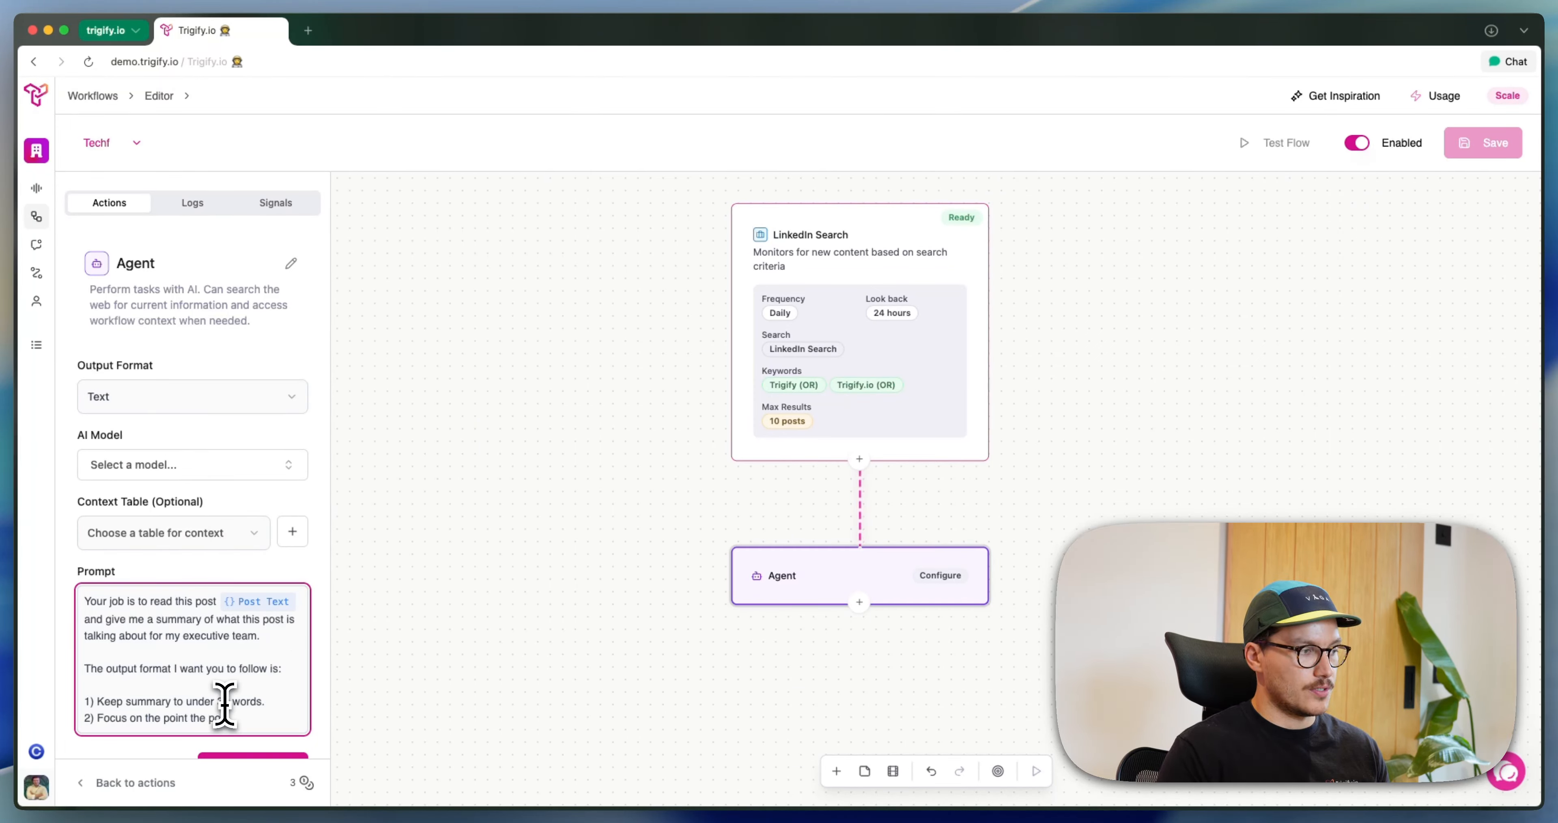
key(BackSpace)
key(BackSpace)
key(BackSpace)
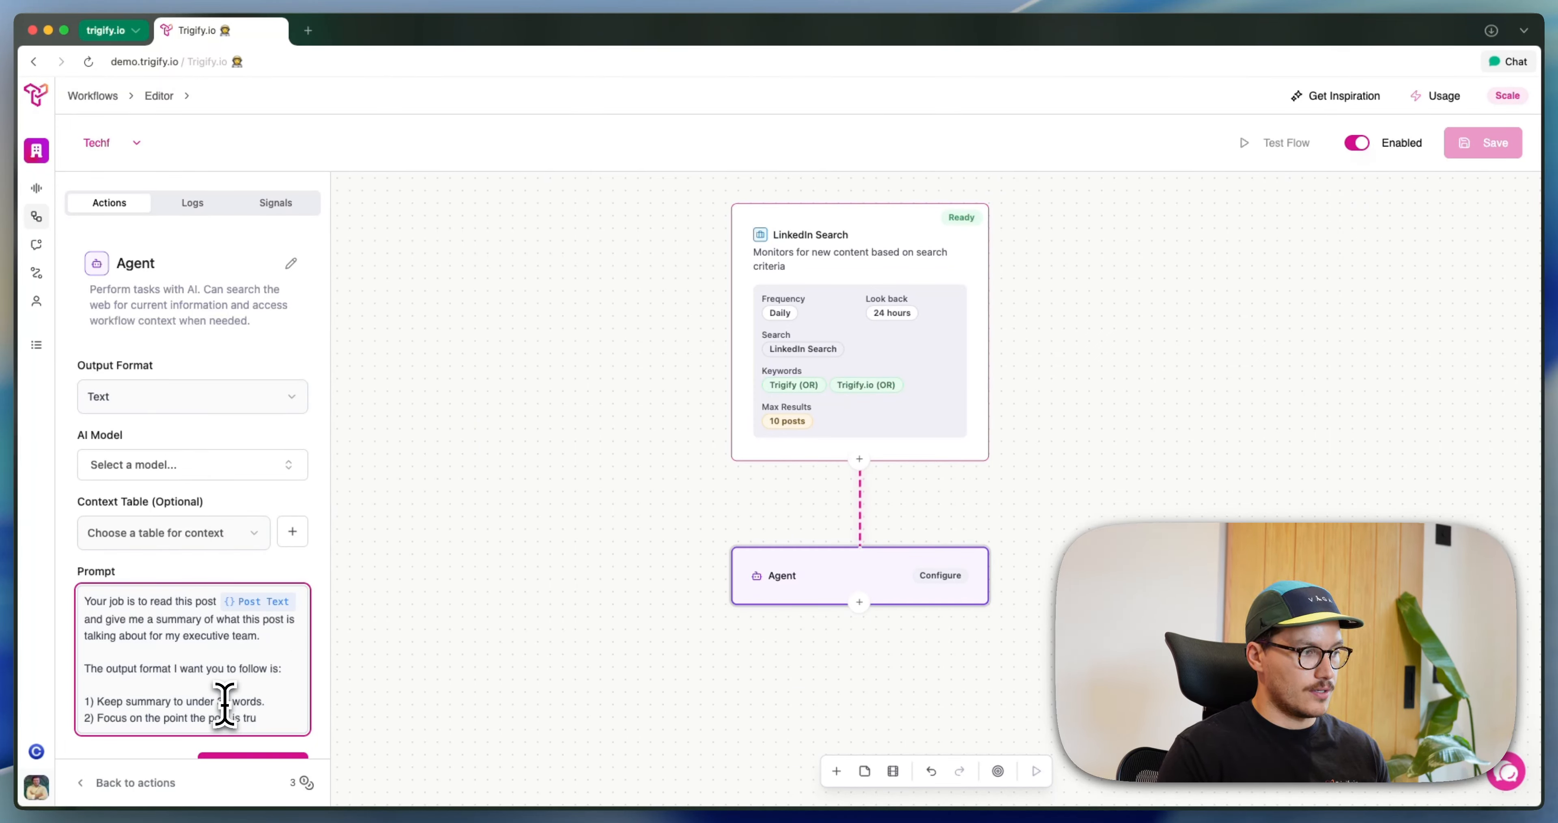
text(ying to c)
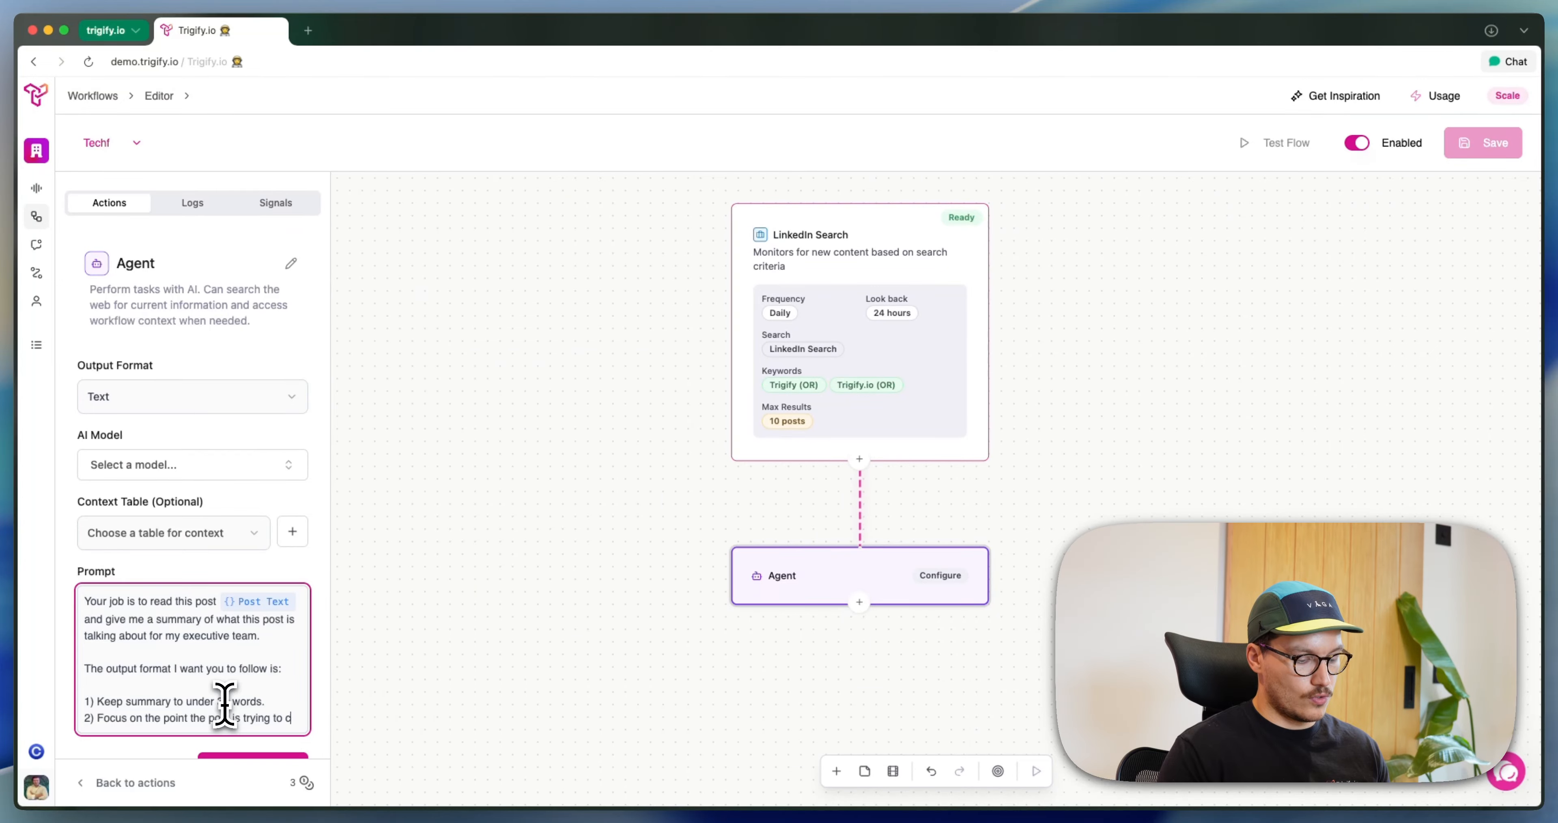
text(onvey)
key(Return)
text(3))
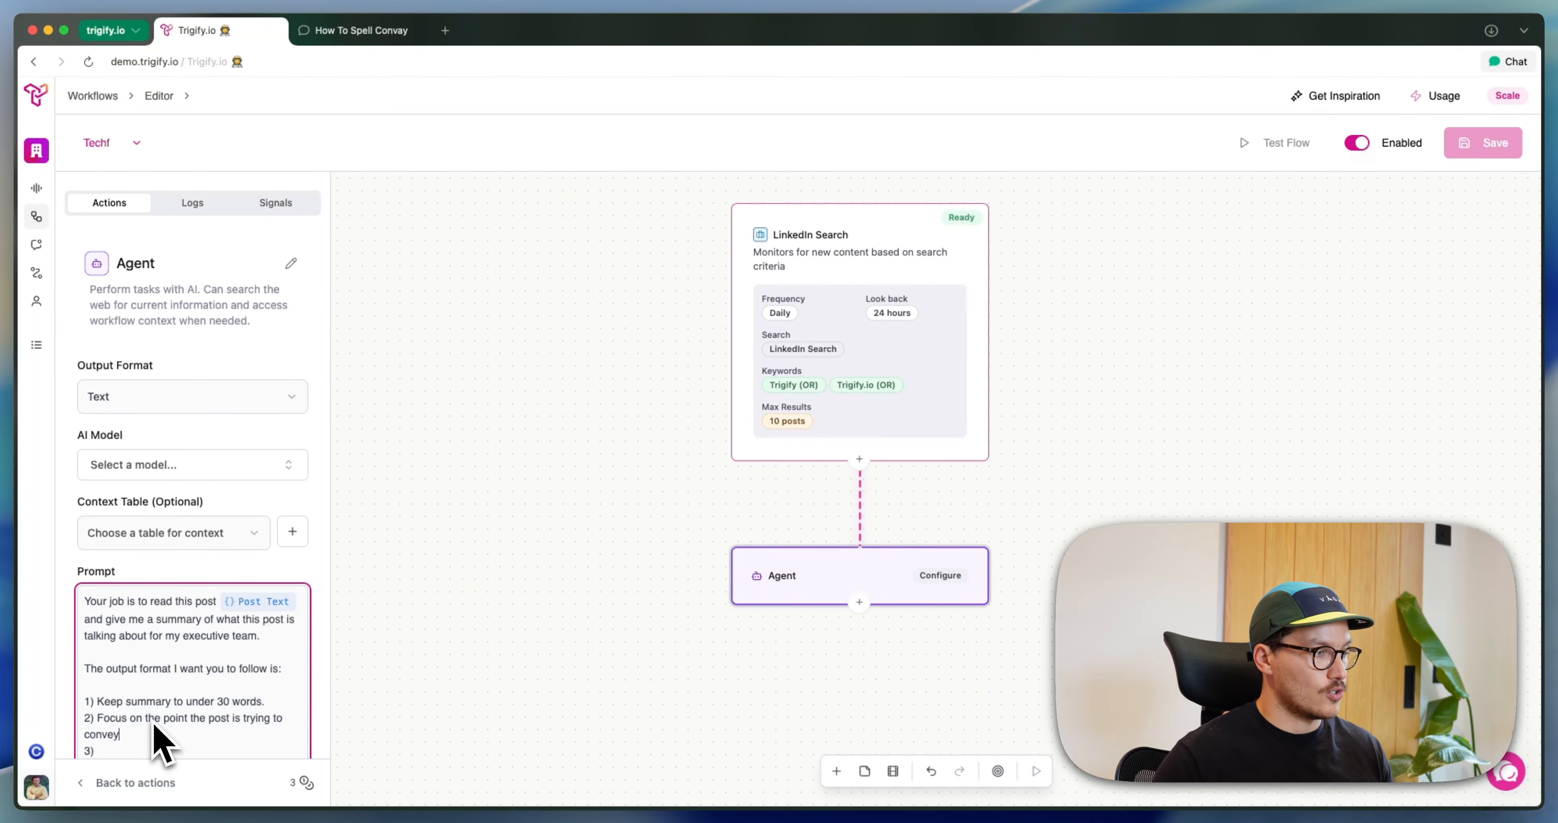
Replace the empty third rule with a closing paragraph reading "Your response should be the output only, i.e the summary nothing else."
scroll(153, 724, down, 1)
click(145, 715)
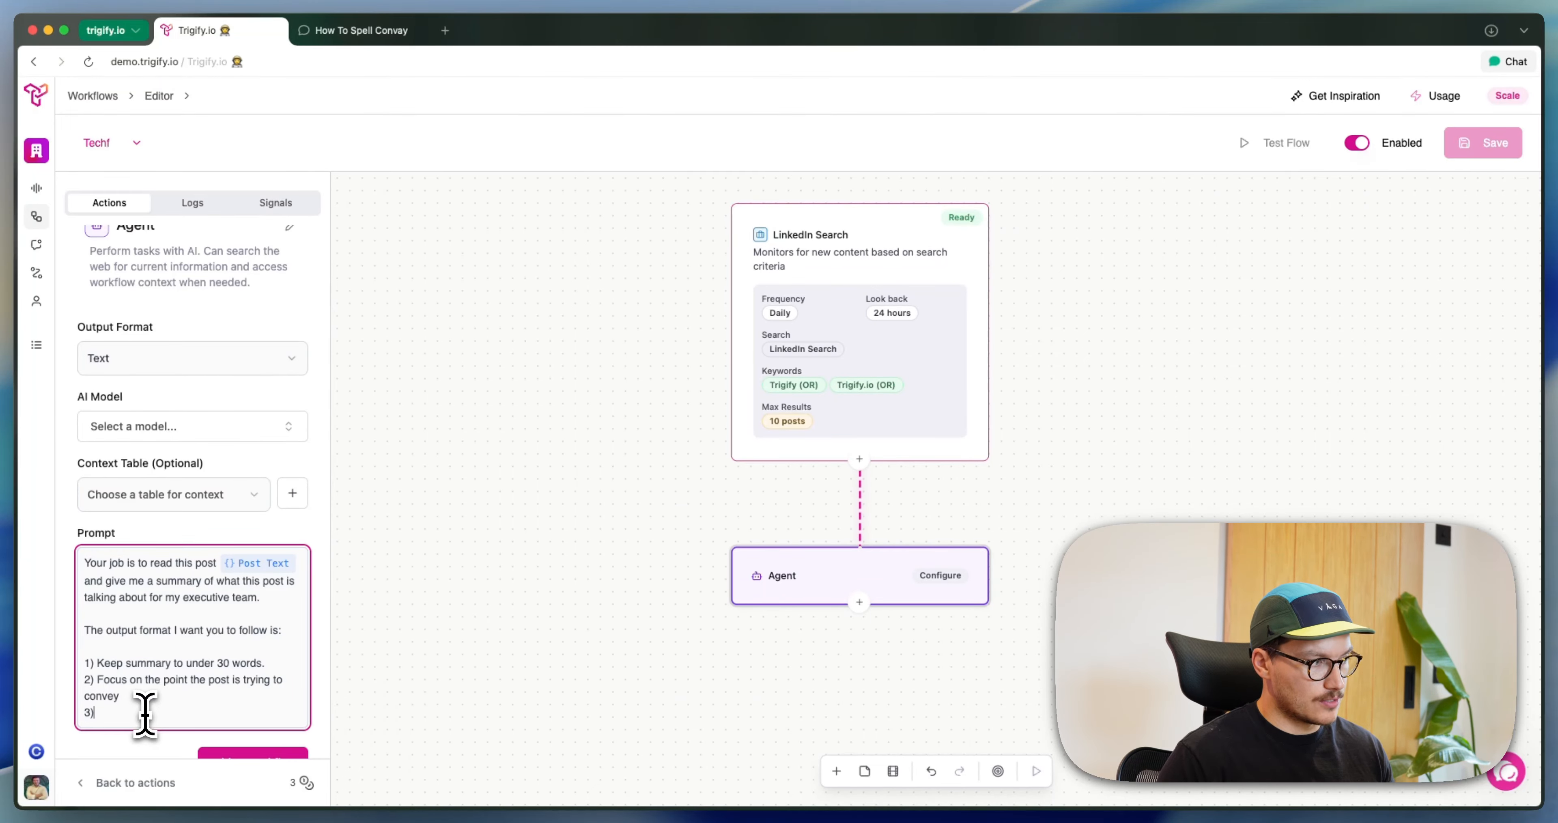
key(BackSpace)
key(BackSpace)
key(Return)
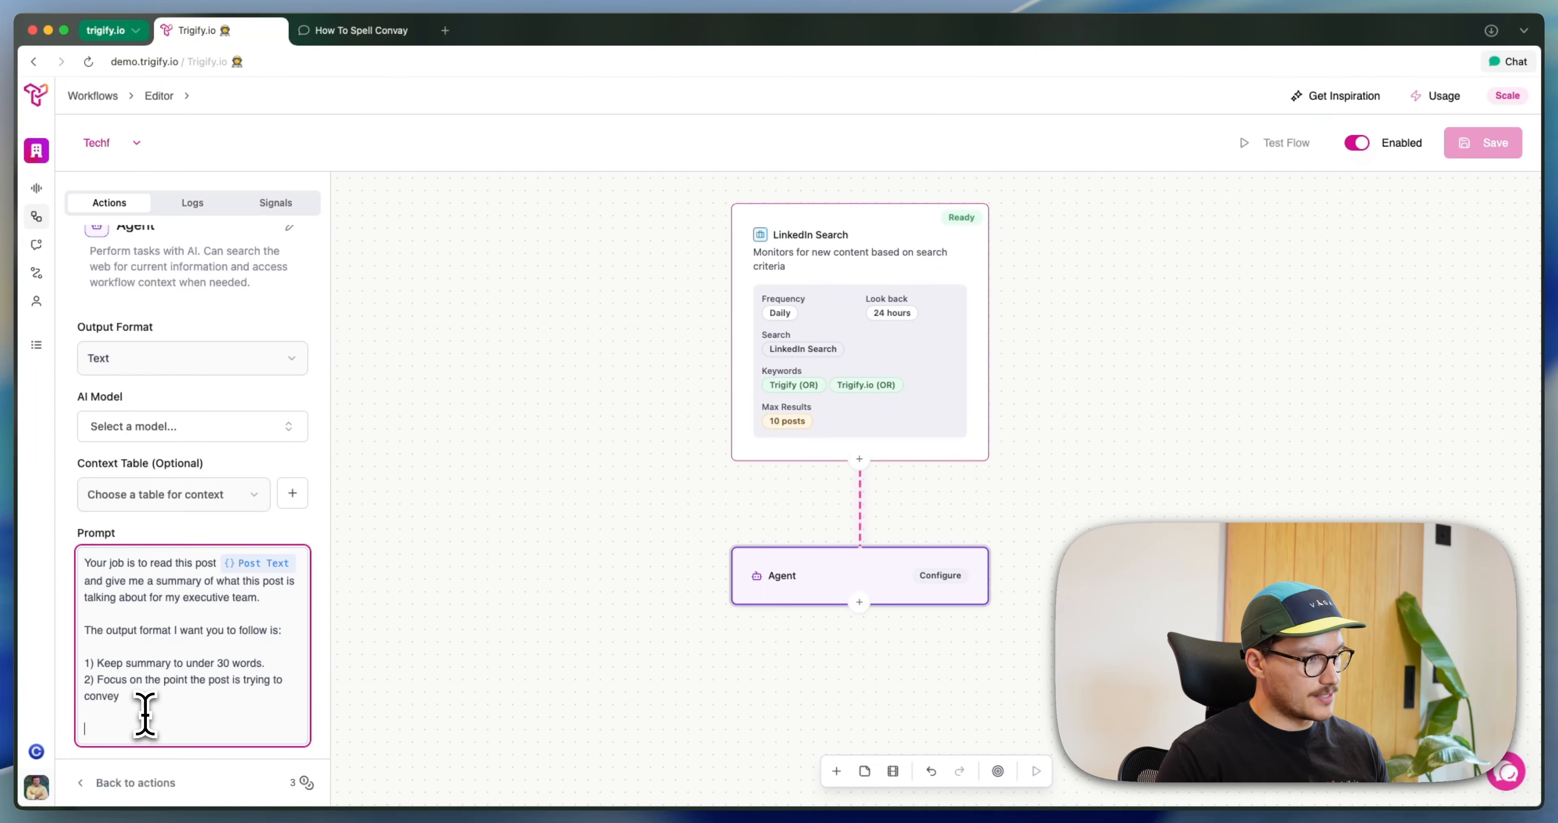
text(Your res)
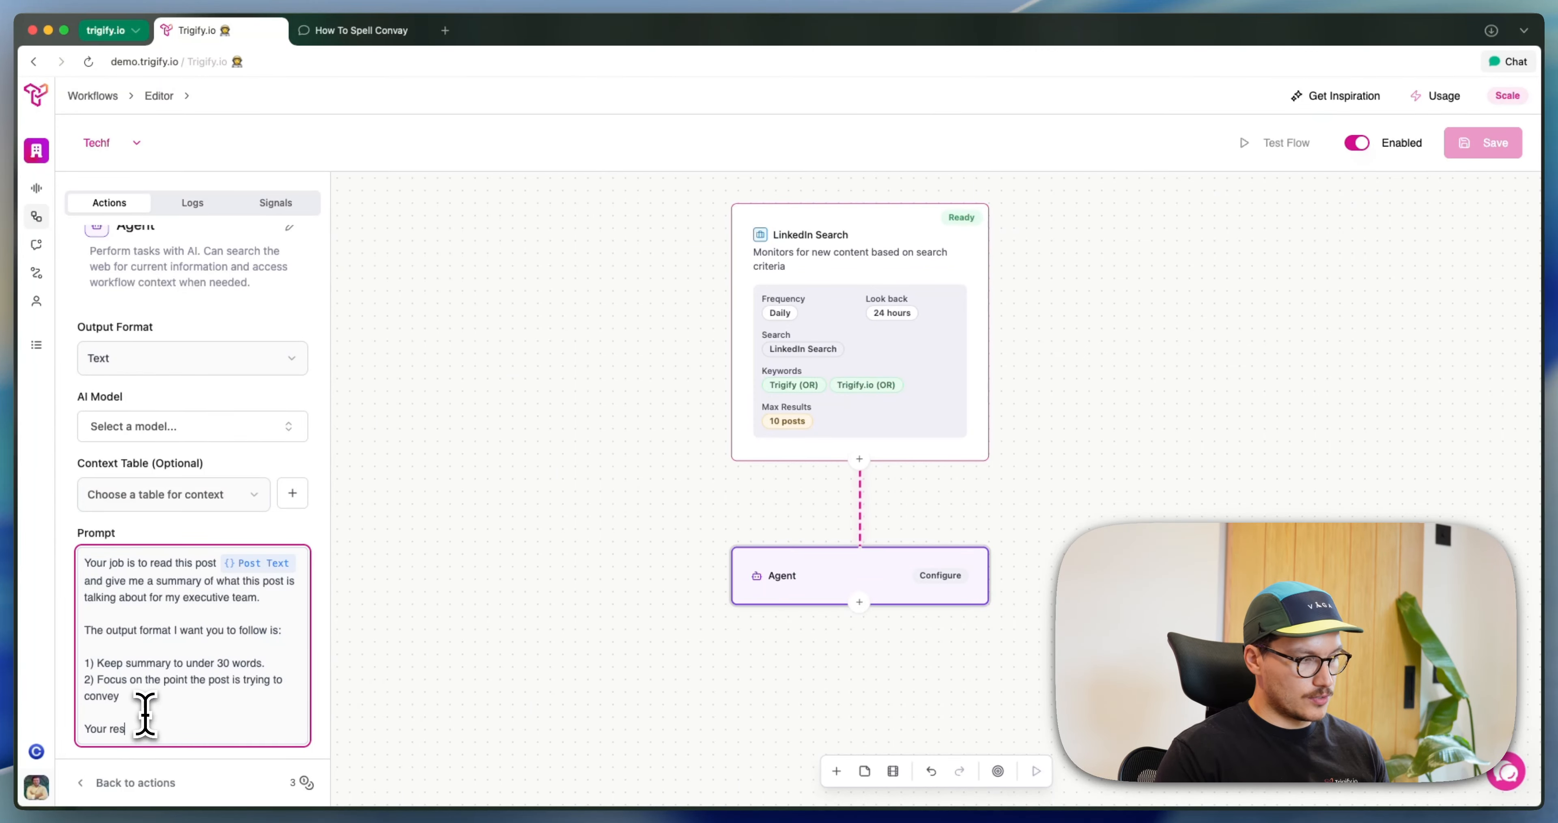
text(ponse should be the)
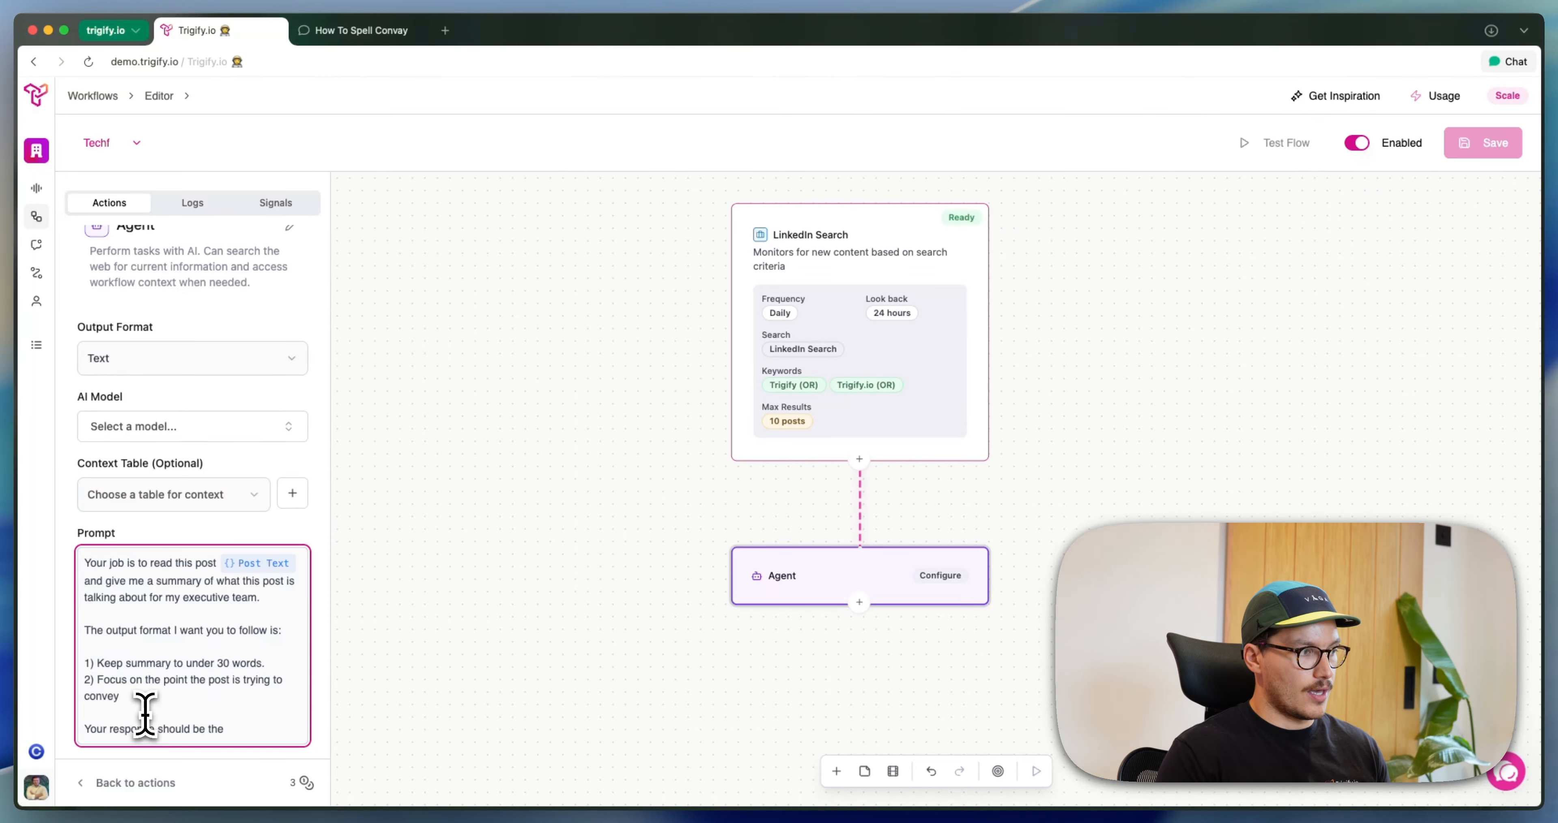
text( output only)
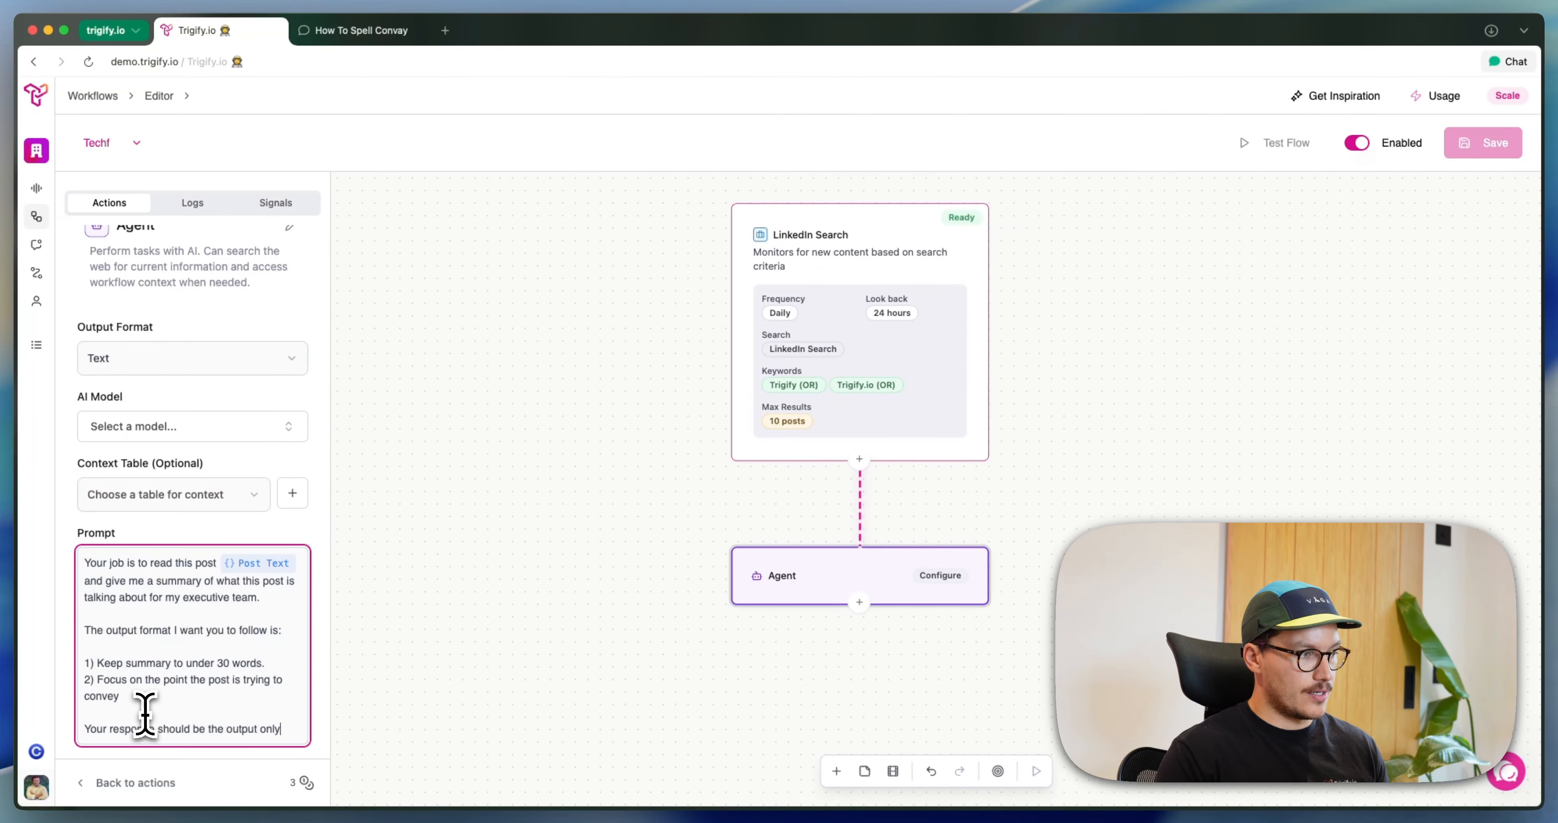
text(, i.e the summary)
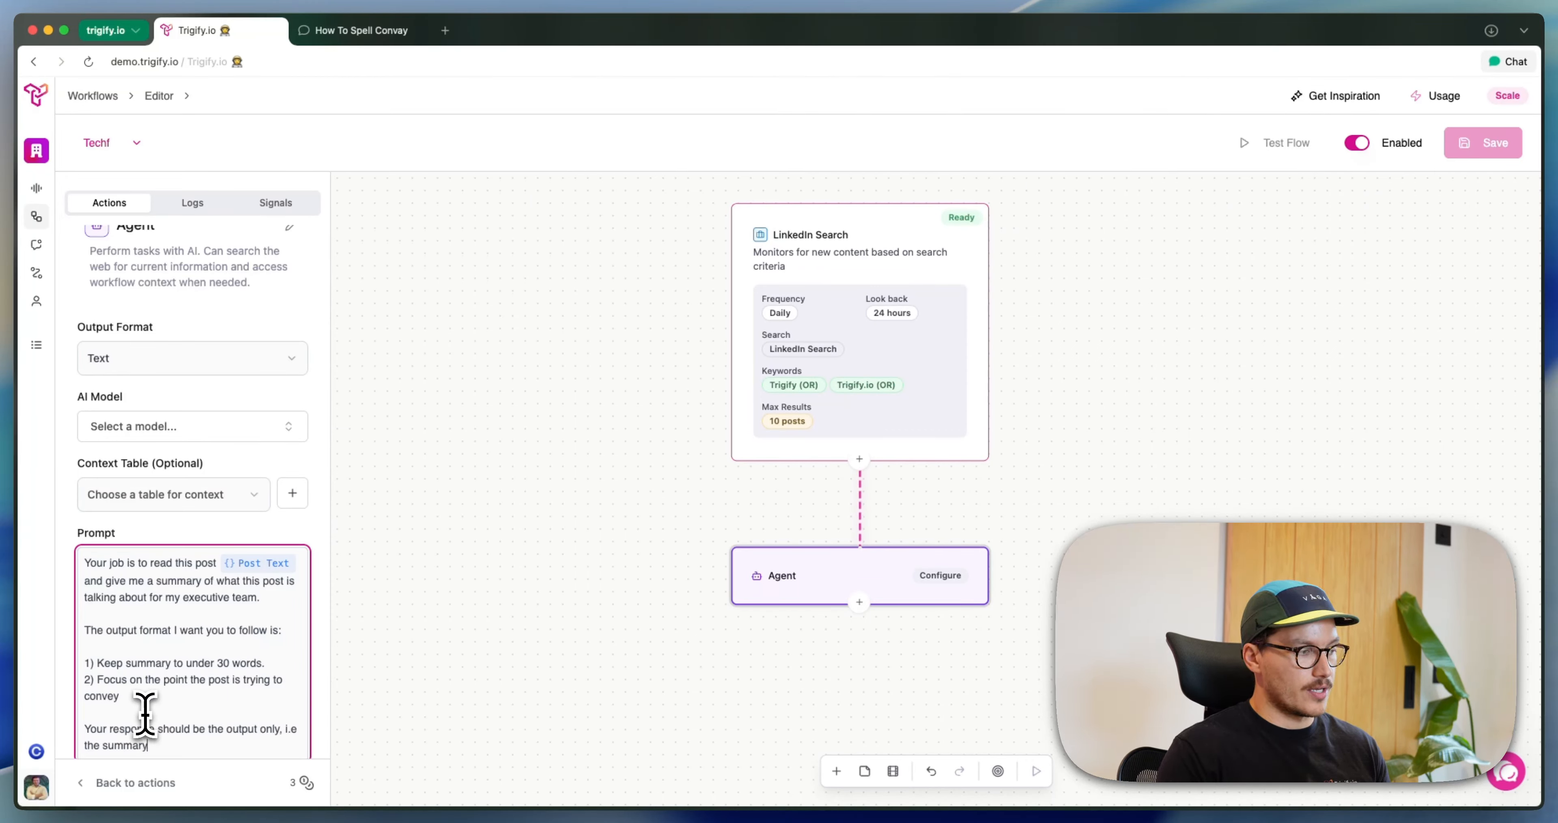
text( nt)
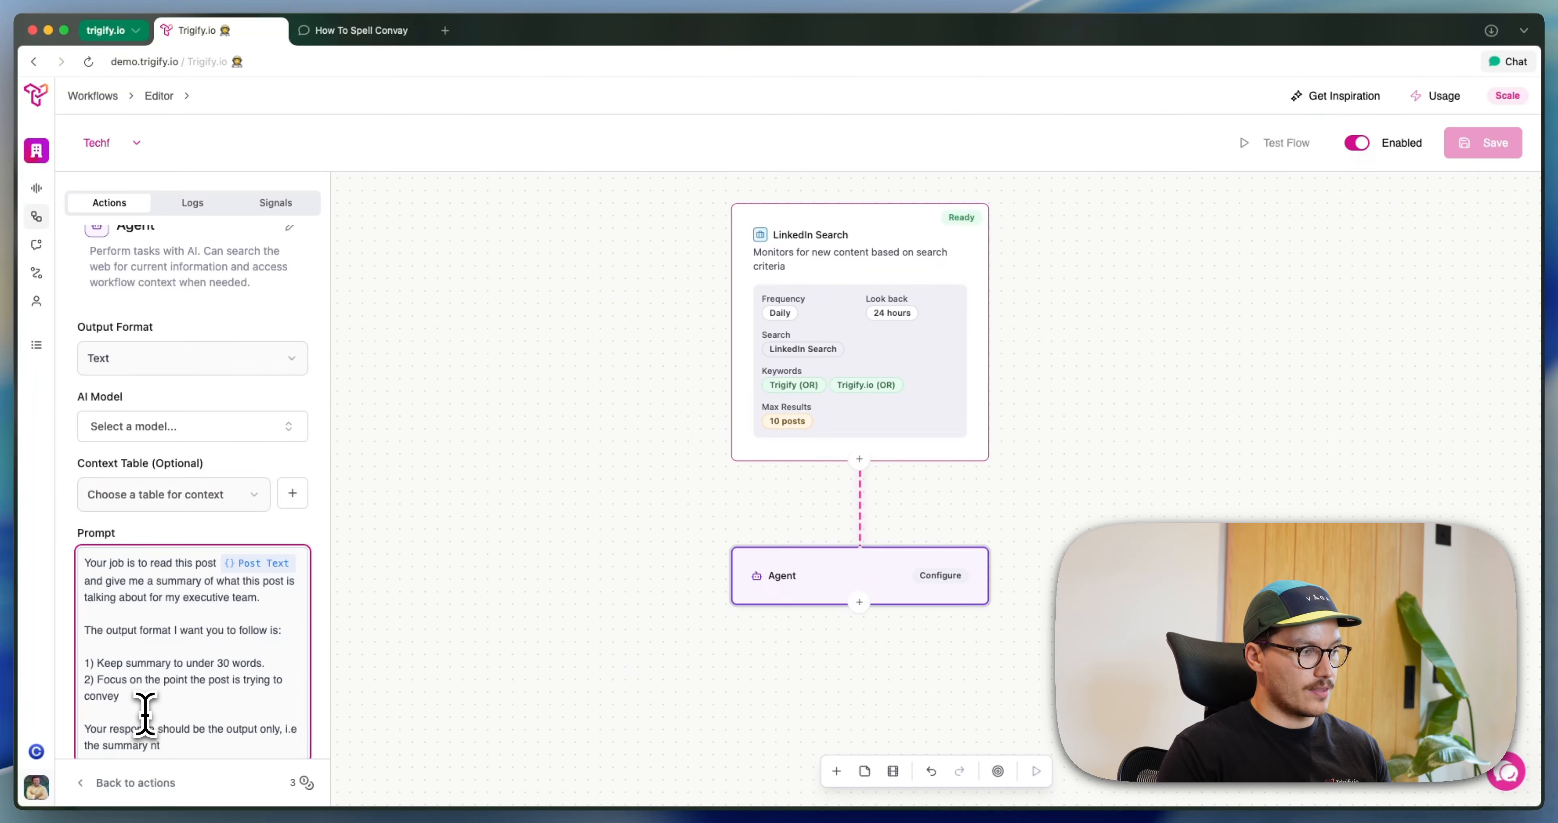
key(BackSpace)
text(othing else.)
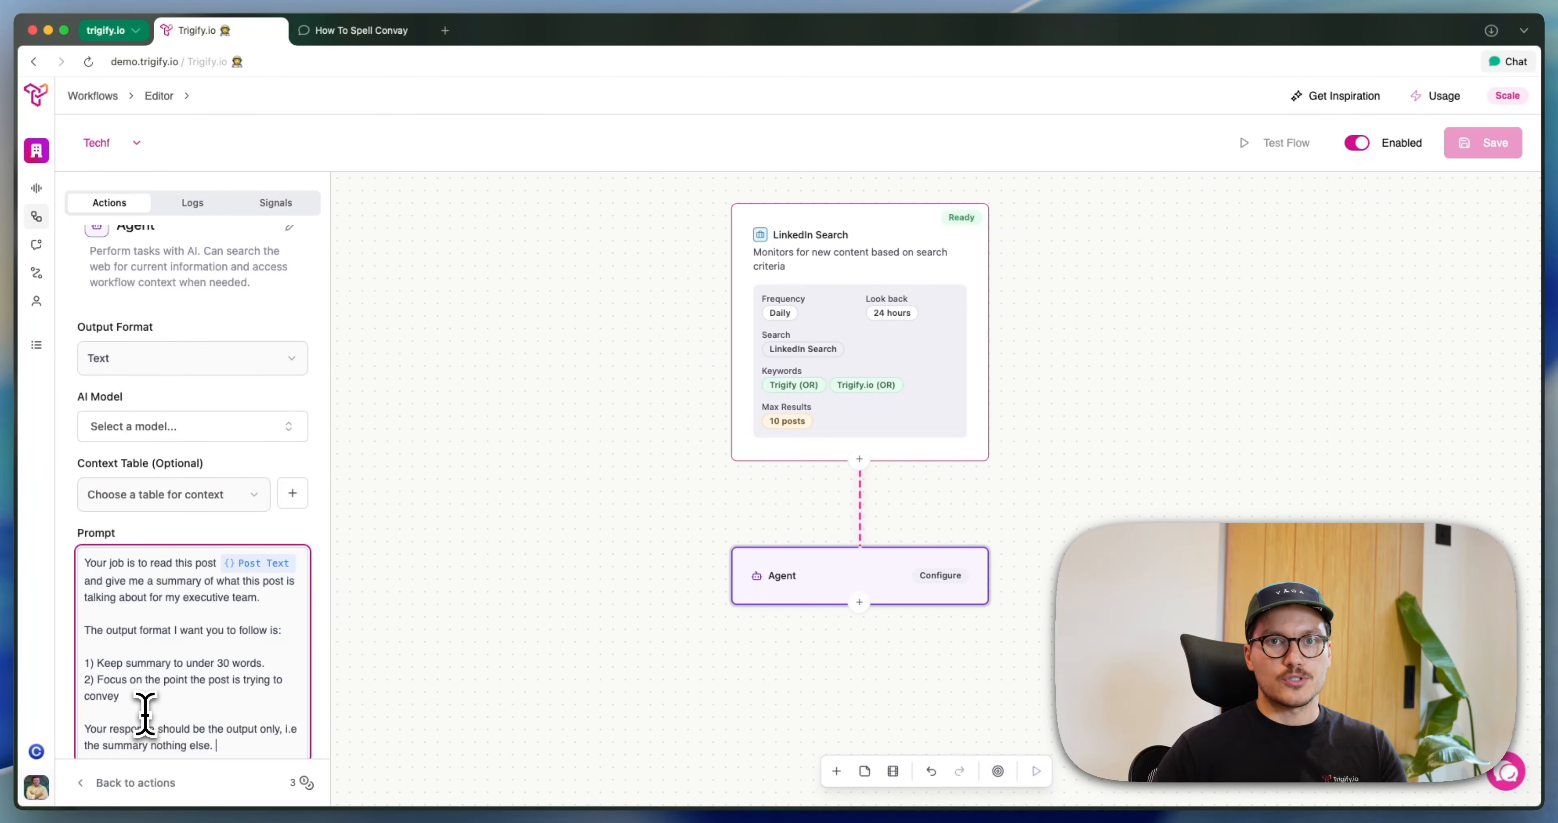
Choose Claude Sonnet 4.5 as the Agent's AI model and apply the step's configuration
scroll(142, 690, down, 2)
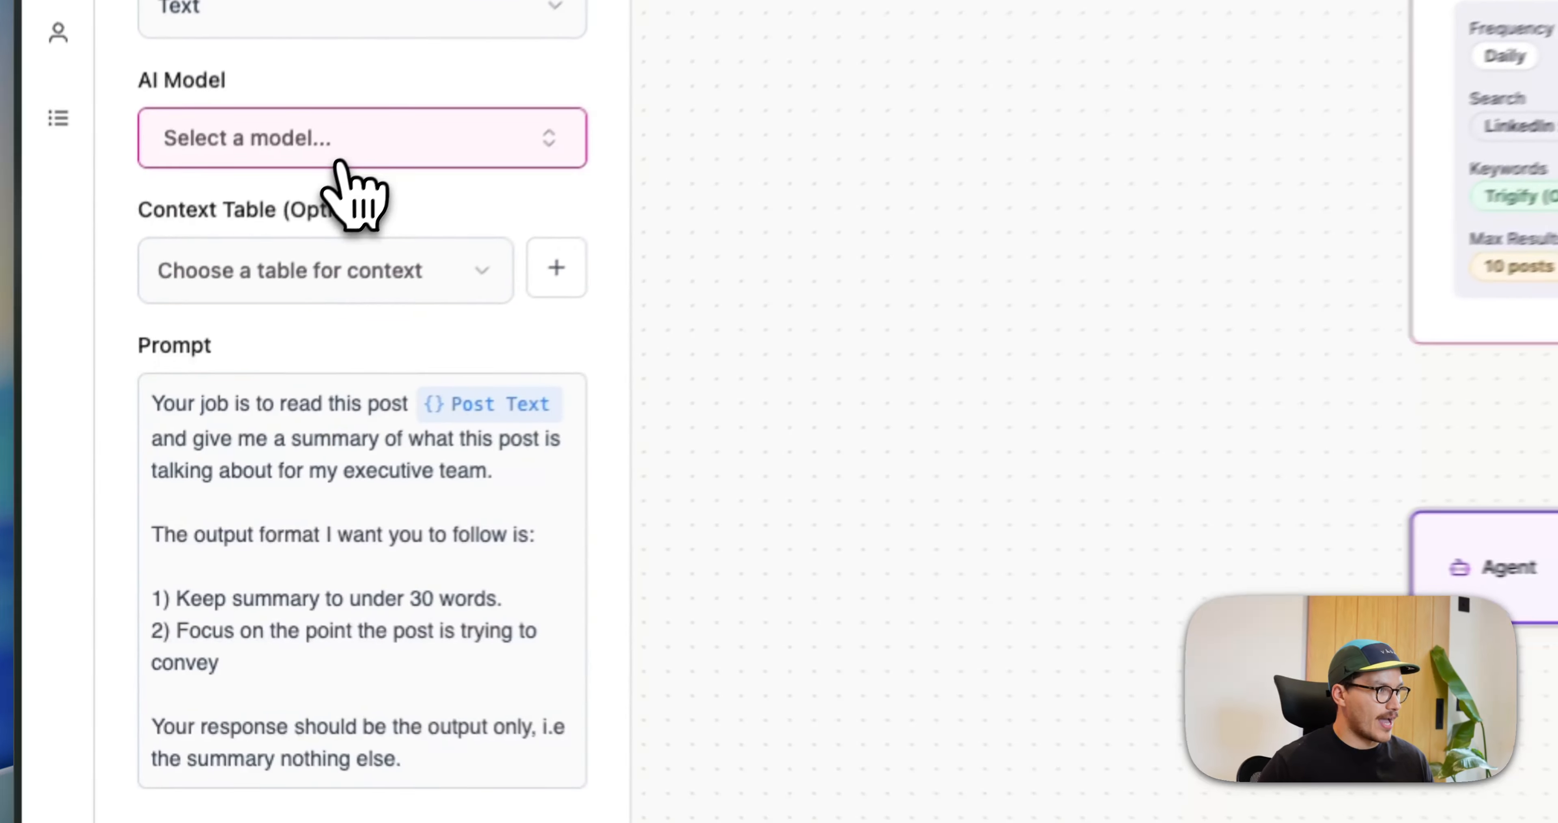
click(184, 356)
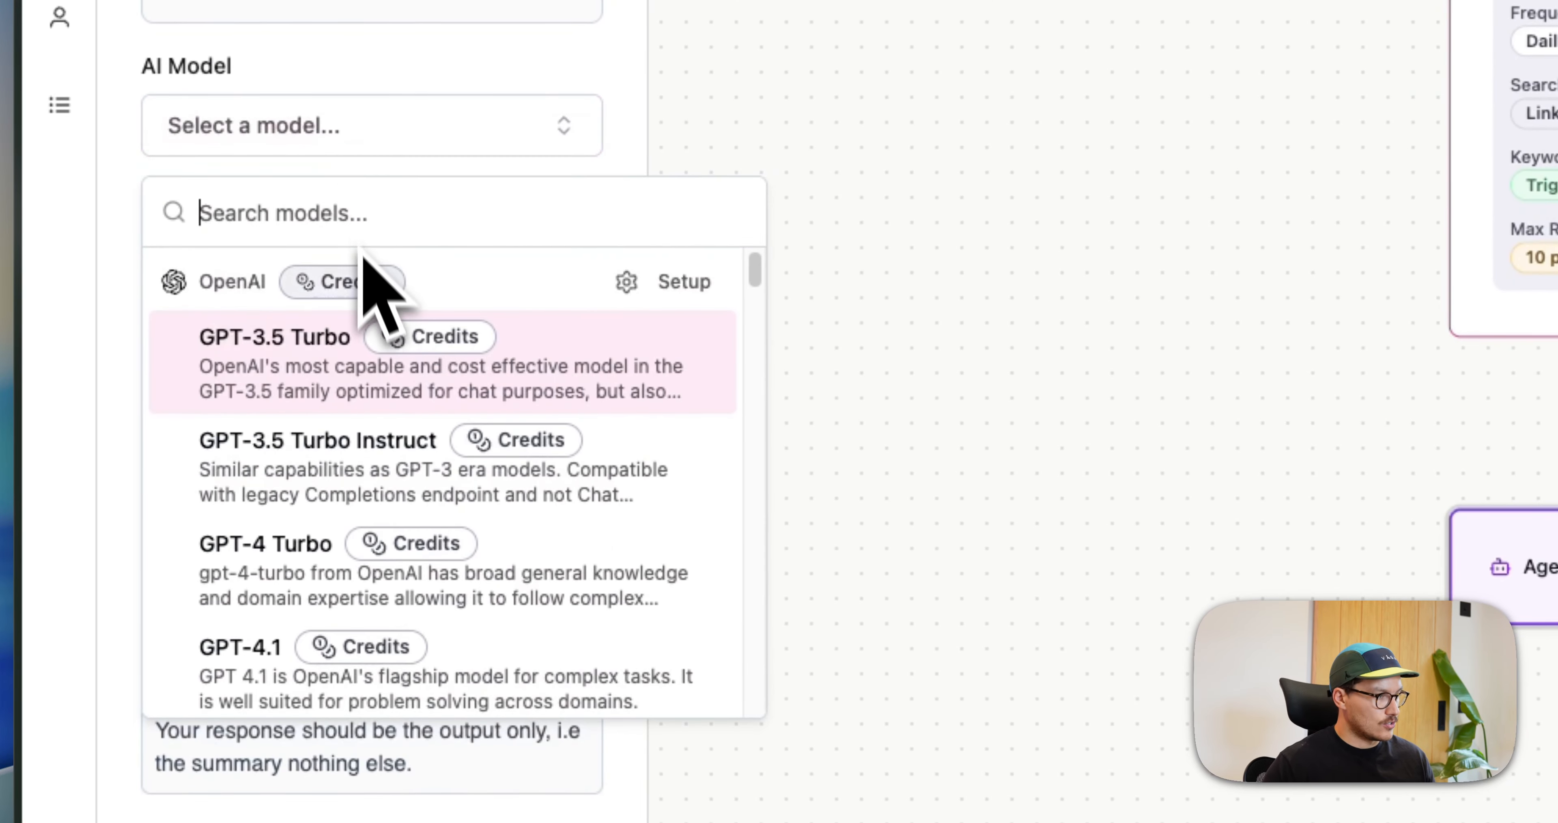
text(4.5)
click(370, 461)
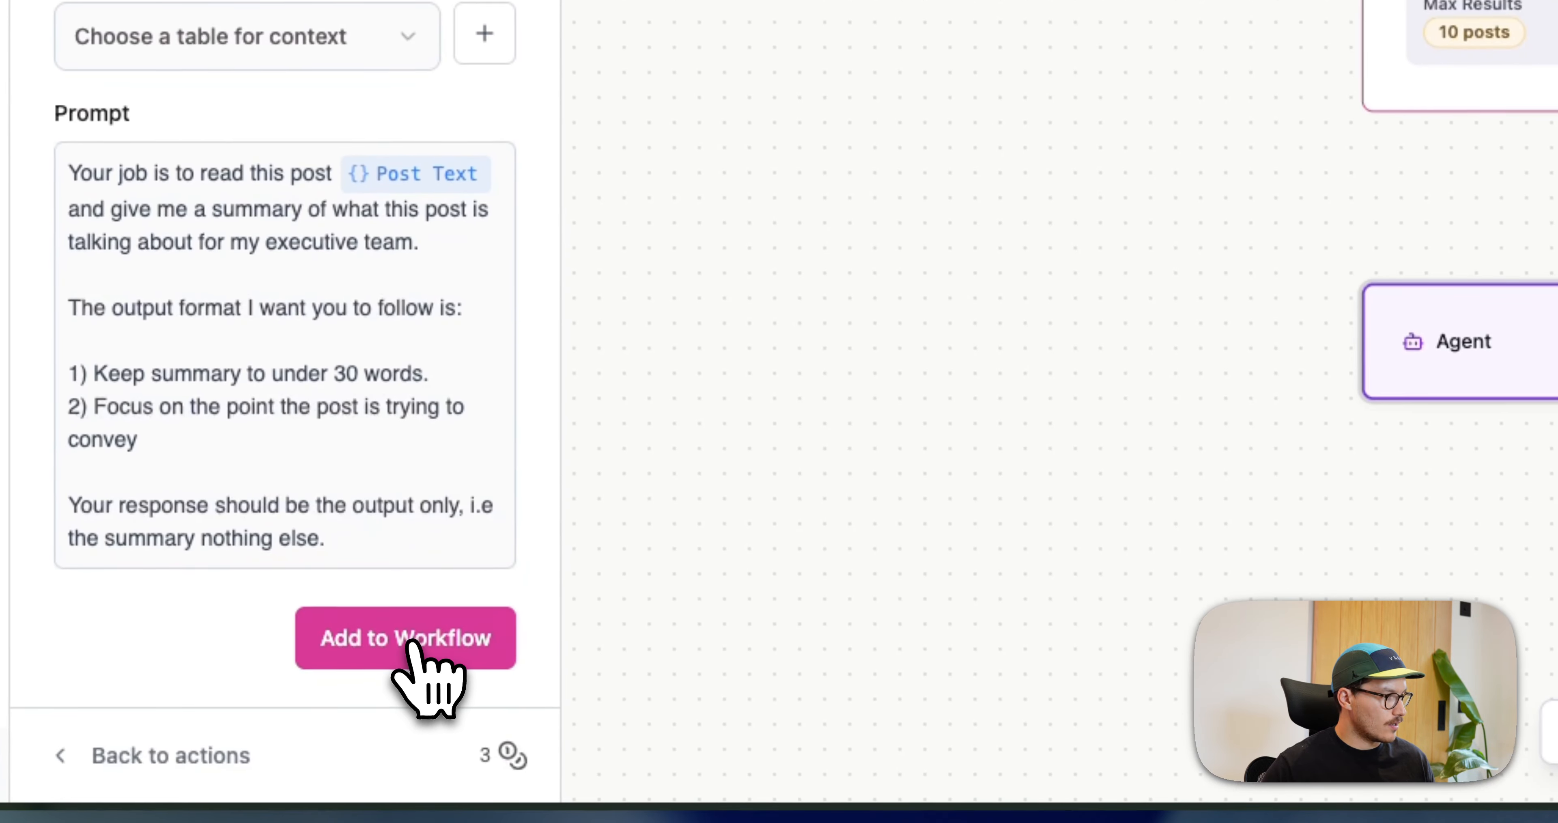
click(412, 642)
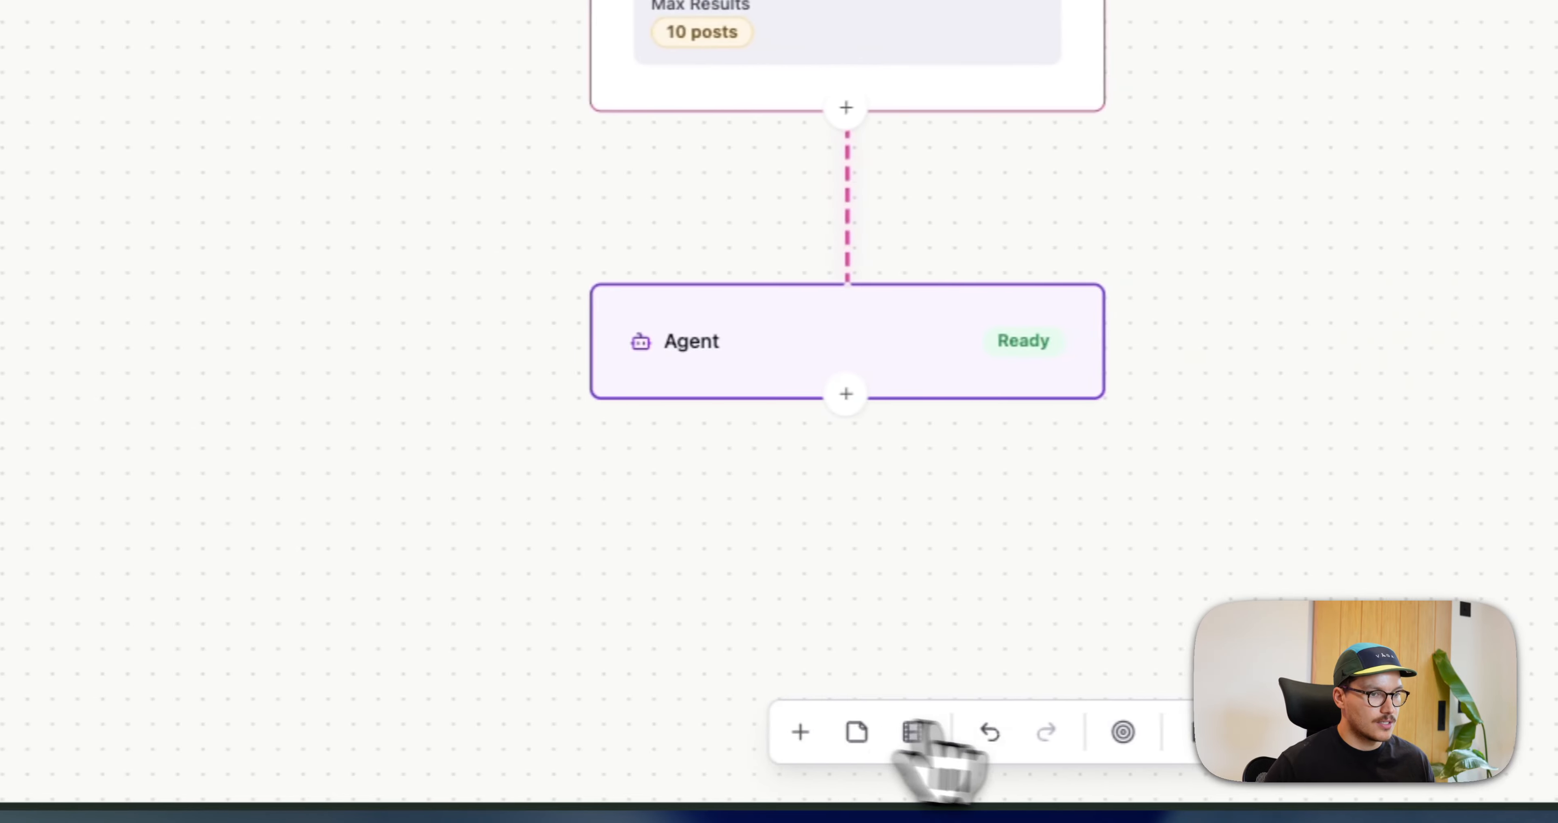
Try to test the flow on one of the LinkedIn posts and check the execution logs
click(1092, 735)
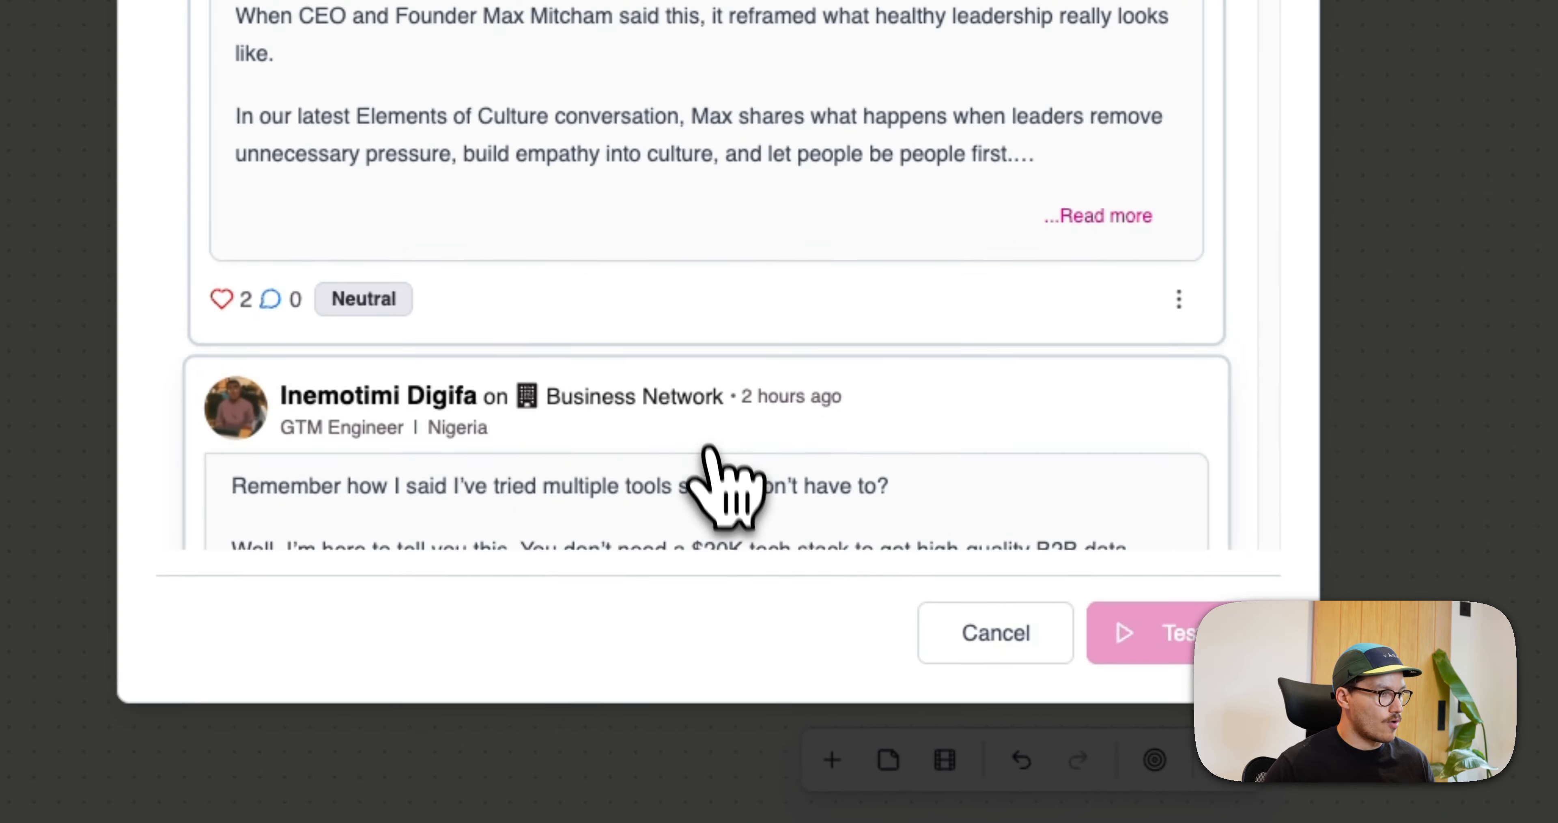
scroll(352, 517, down, 10)
click(446, 236)
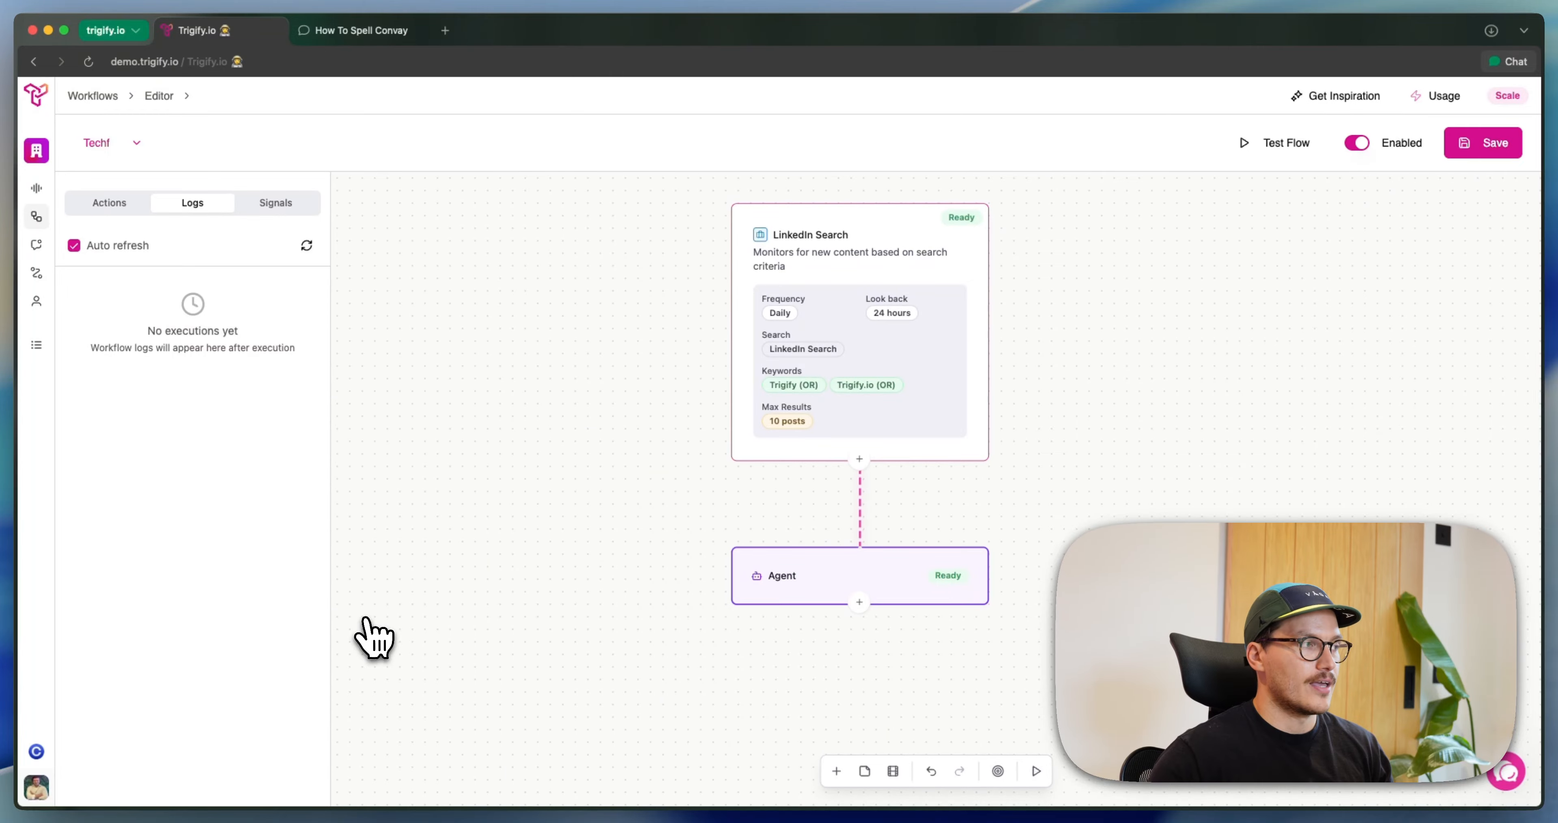
click(109, 203)
click(192, 202)
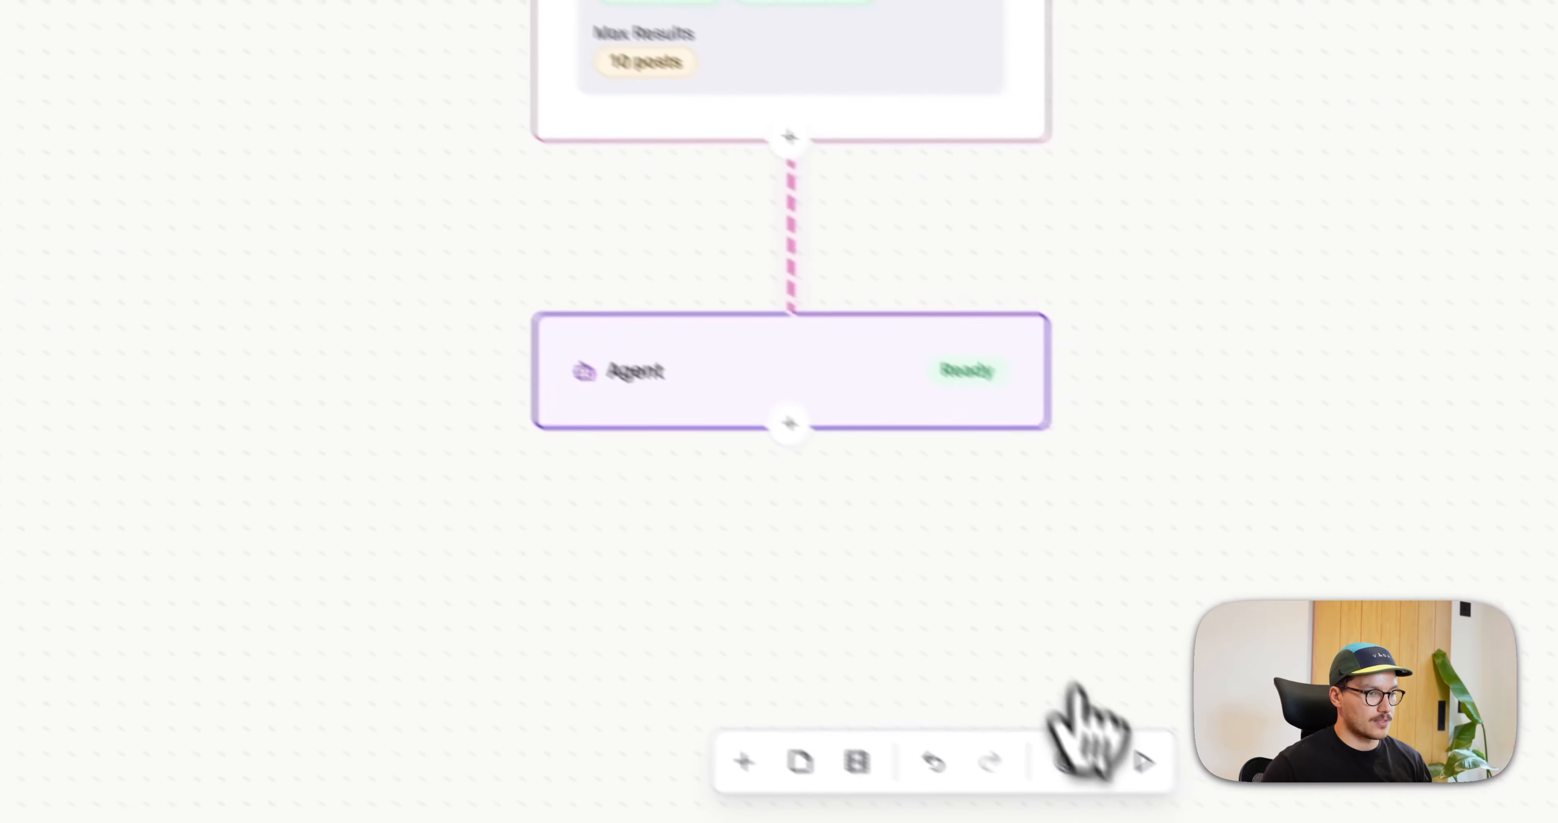
Run a flow test using the LinkedIn post about a founder who needs GTM to work
click(1143, 761)
scroll(504, 321, down, 5)
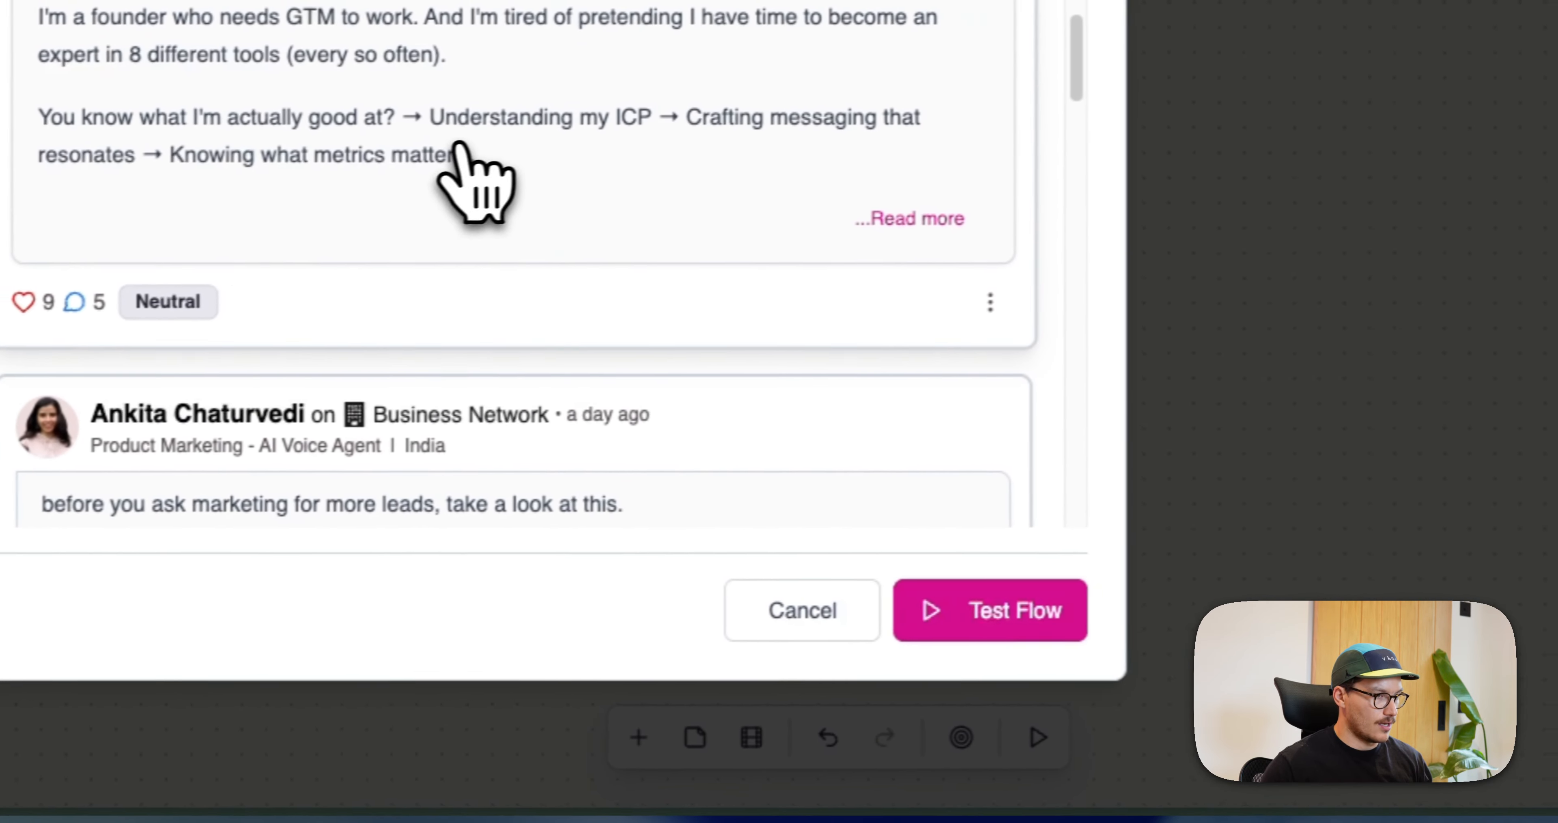
click(992, 617)
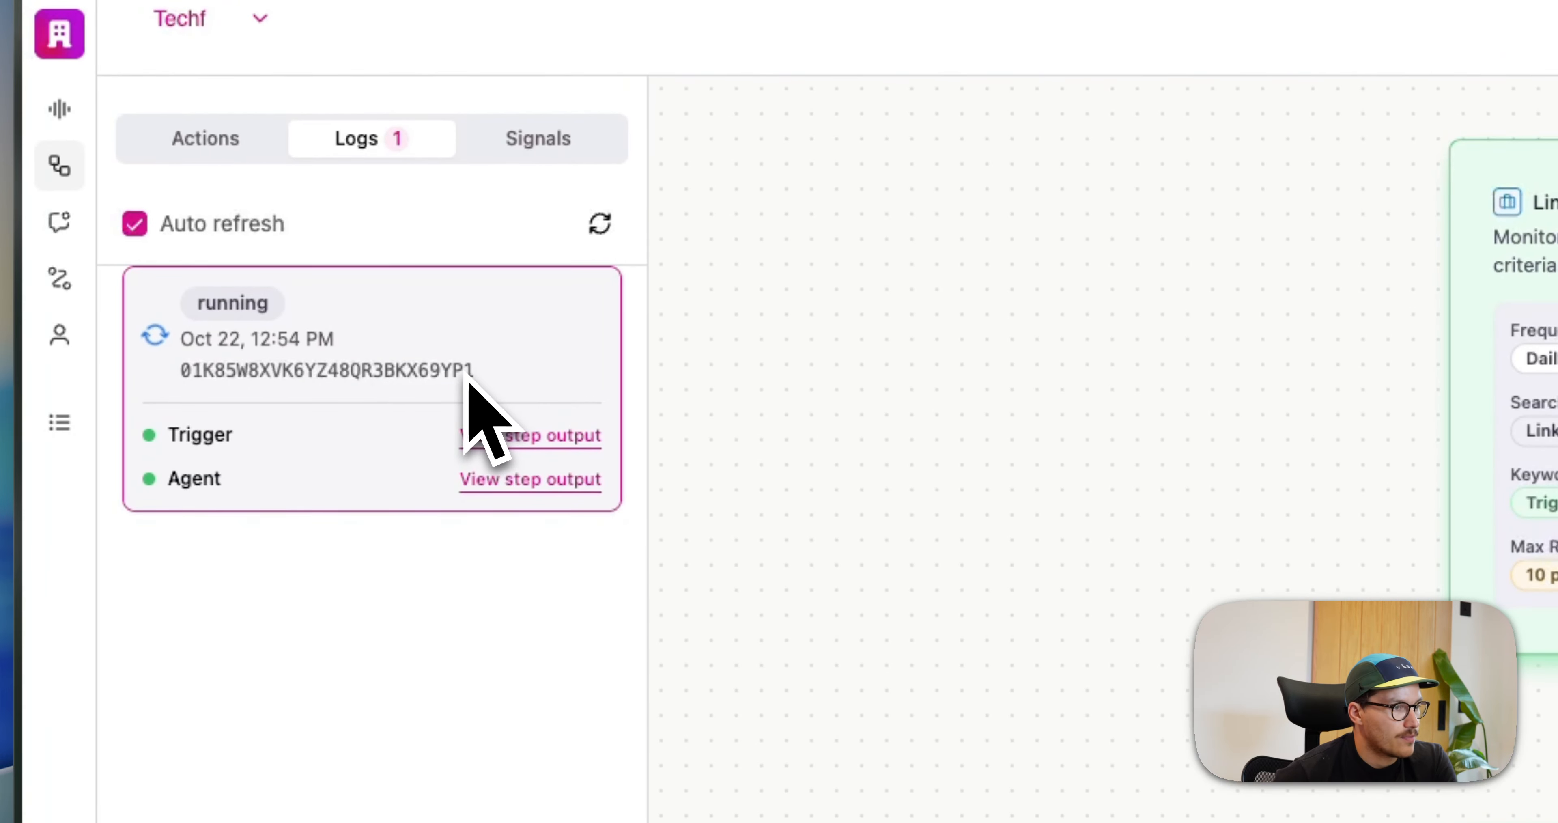
Examine the Agent step's output from the test run as JSON, with the full summary text expanded
click(907, 708)
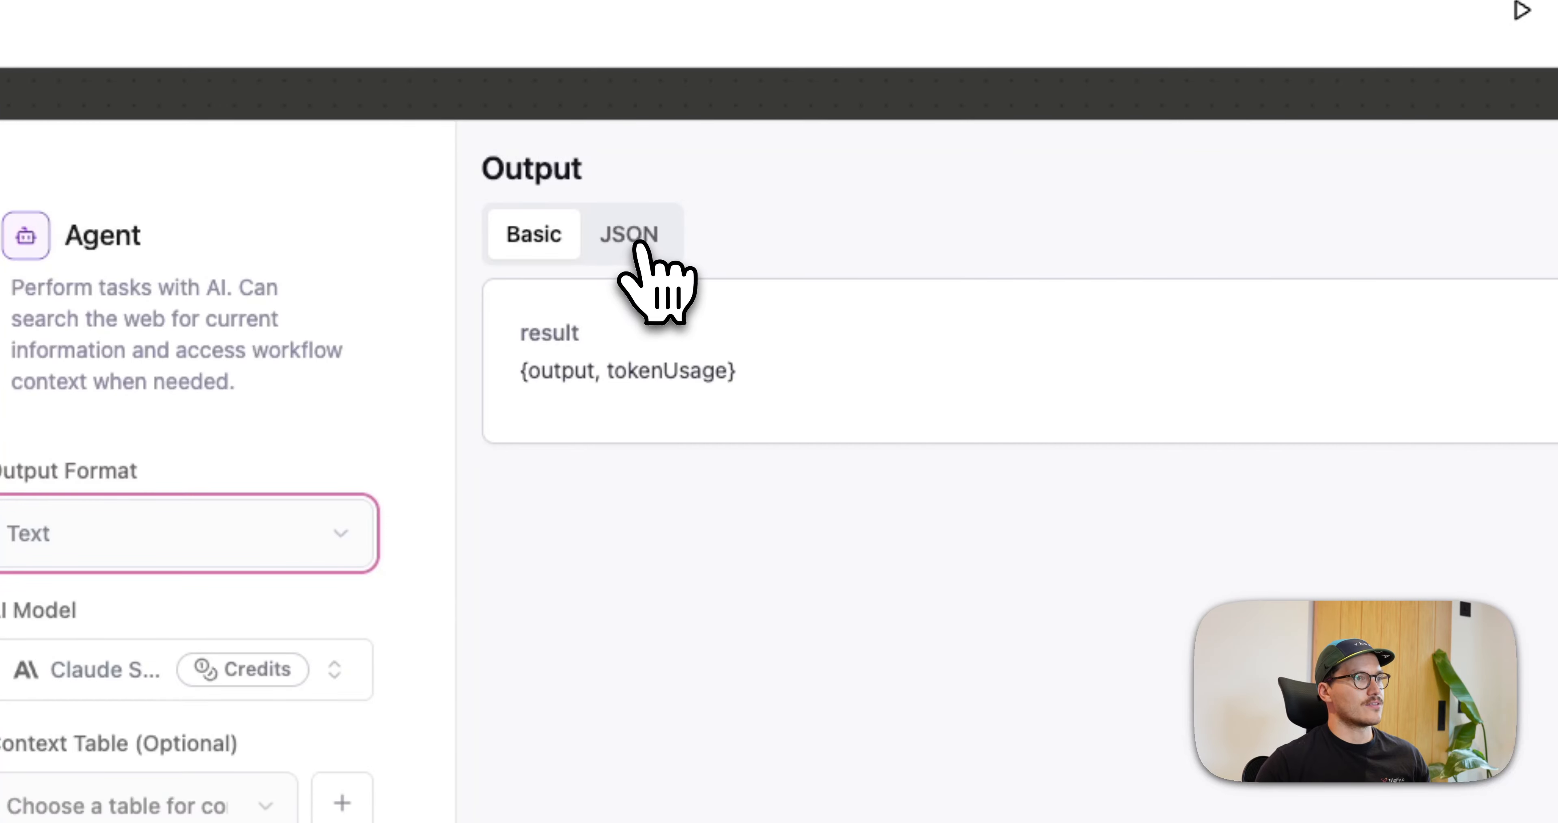
click(637, 243)
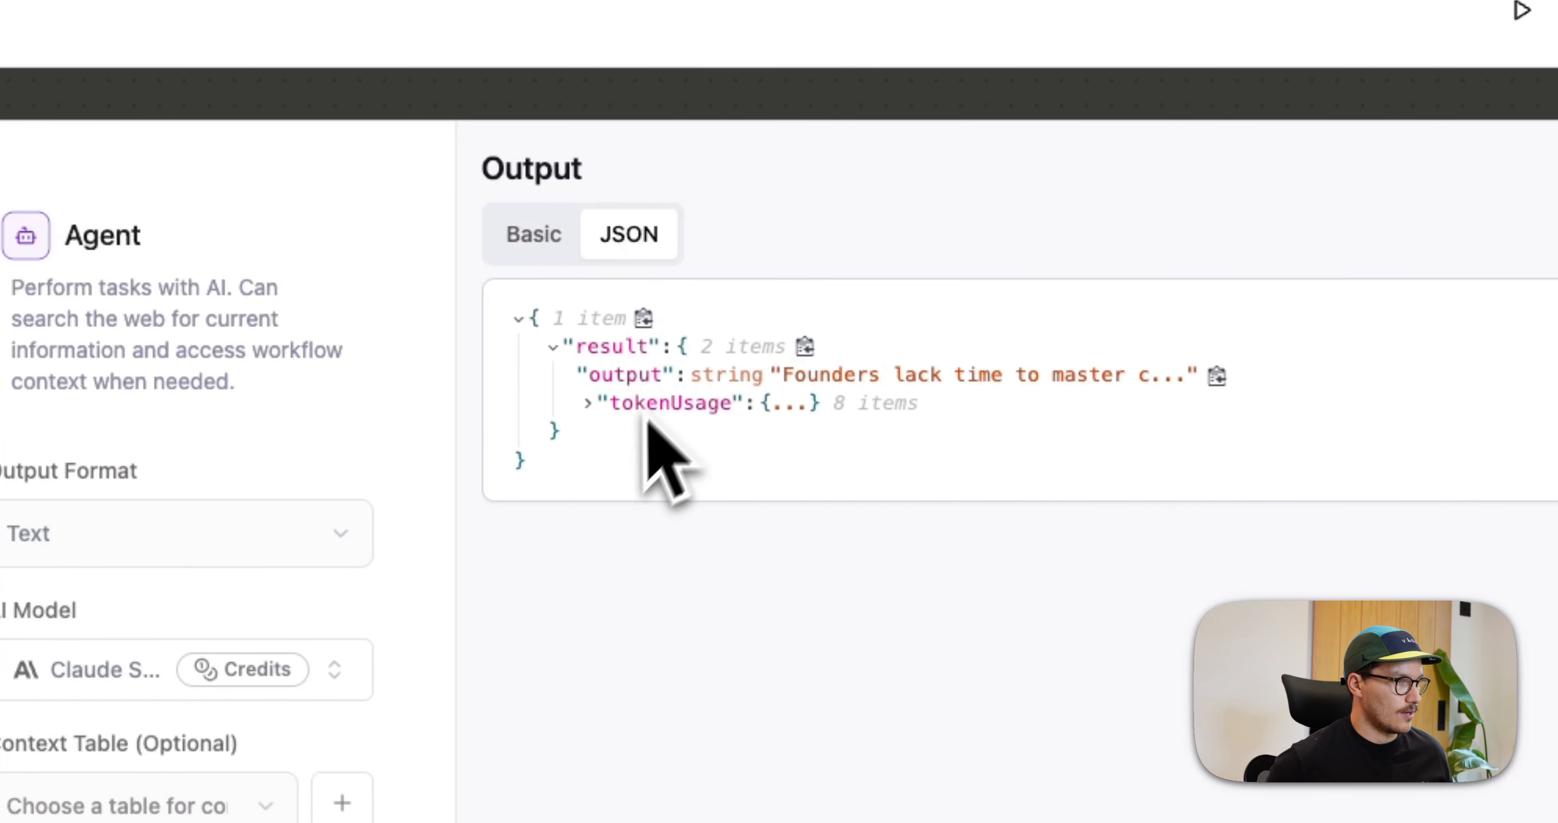
click(967, 375)
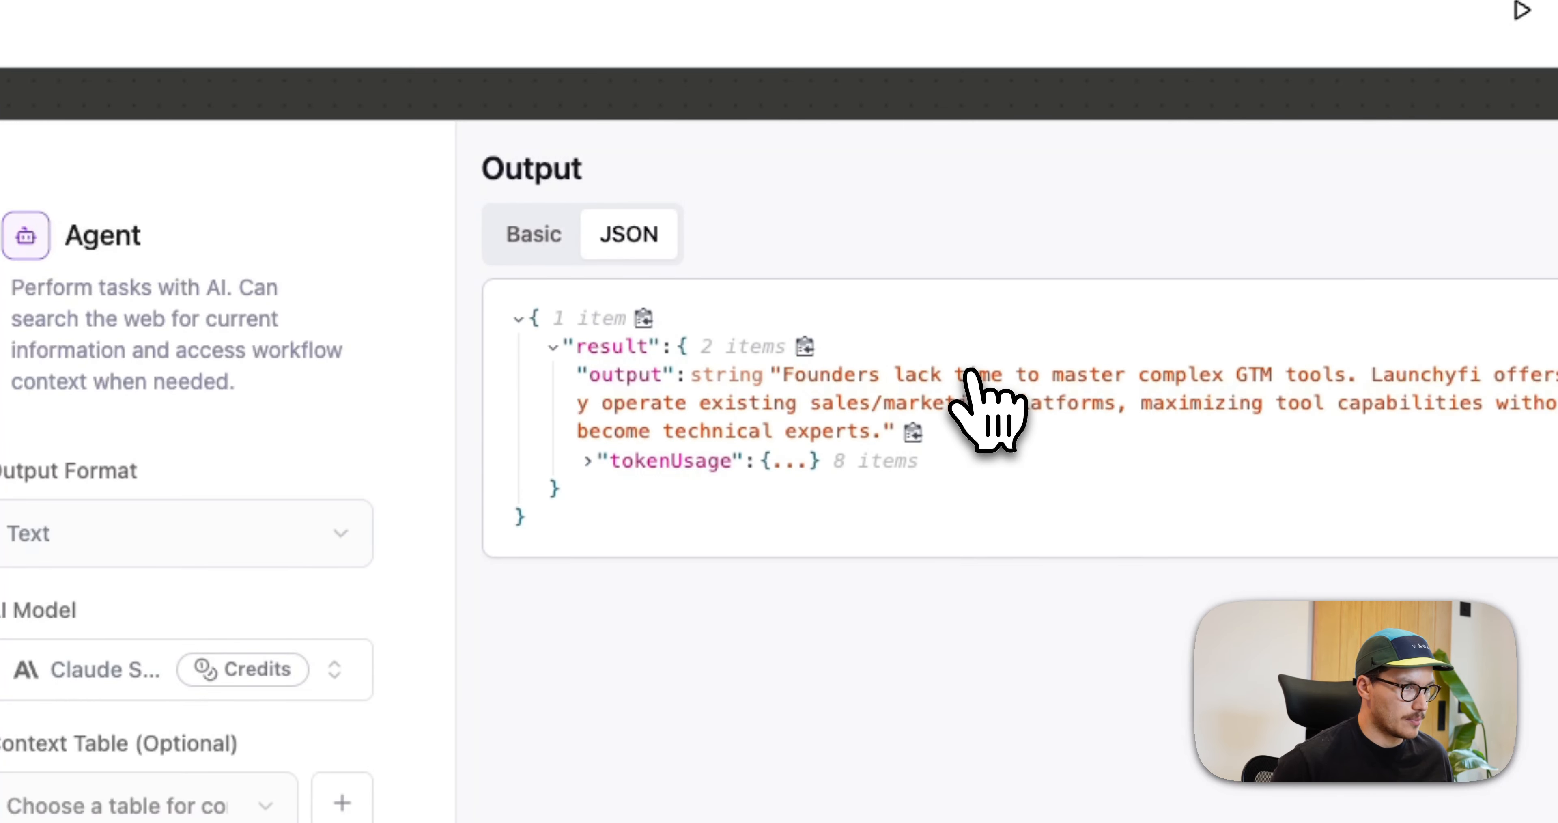